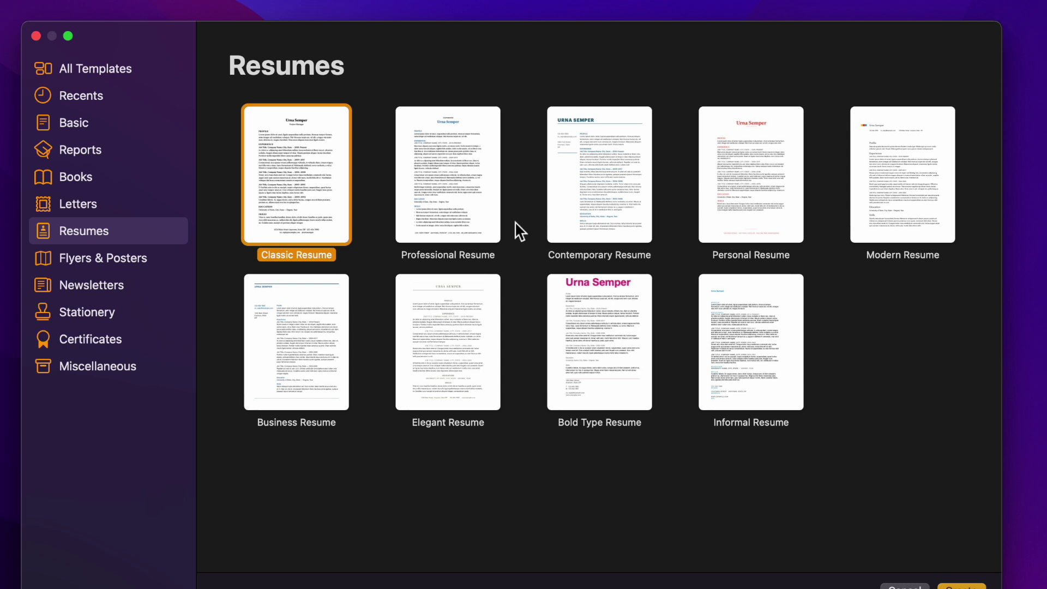
Step: Create a document from the Professional Resume template and show the paragraph styles list for the name placeholder
double_click(482, 201)
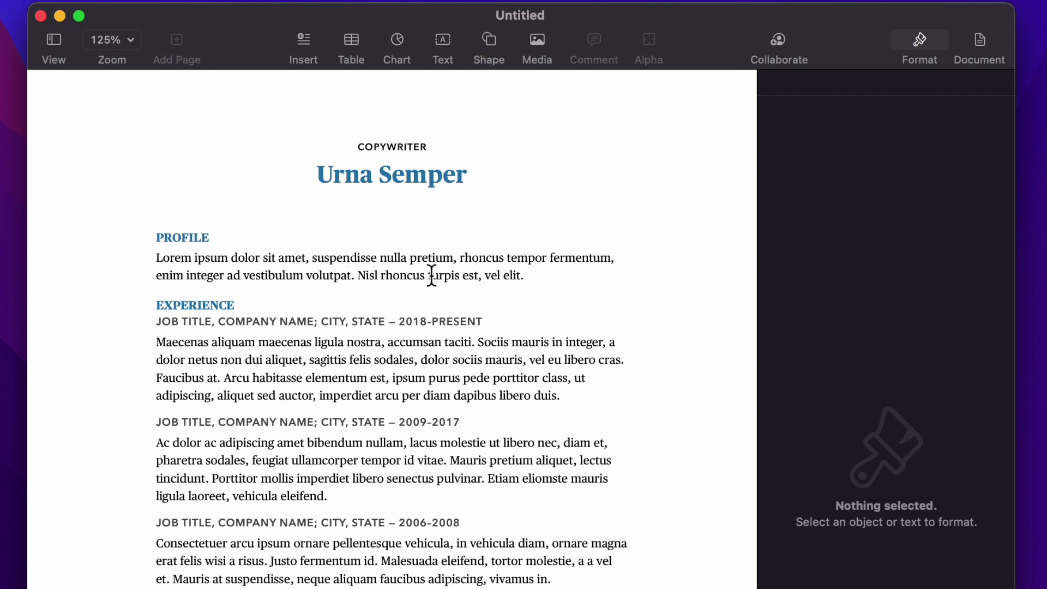
click(387, 180)
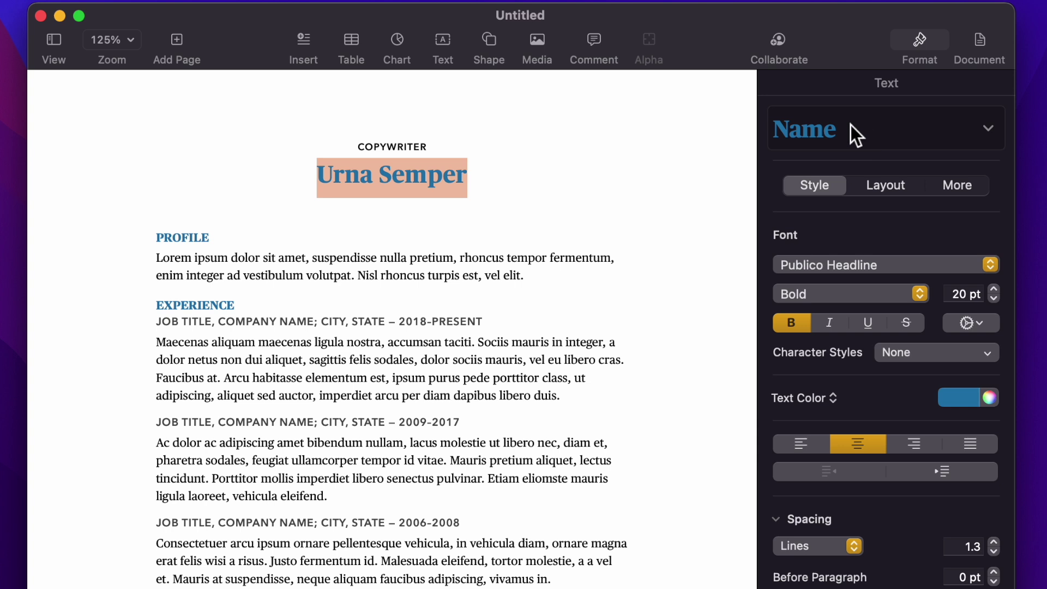
click(991, 128)
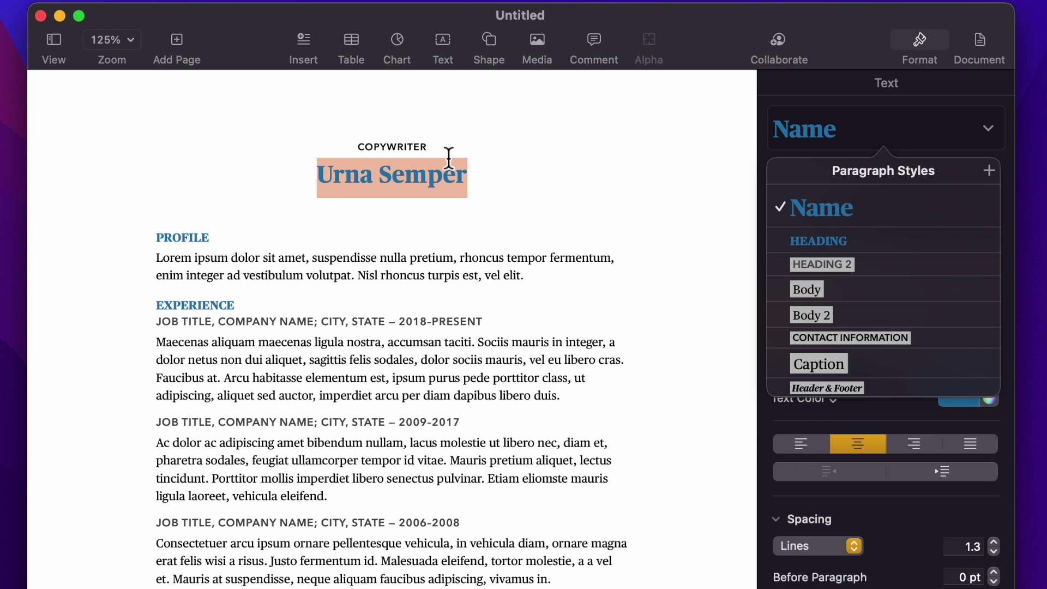
Step: Examine which paragraph styles are assigned to the Profile heading, its body text, the first job title line and the Copywriter line
click(197, 237)
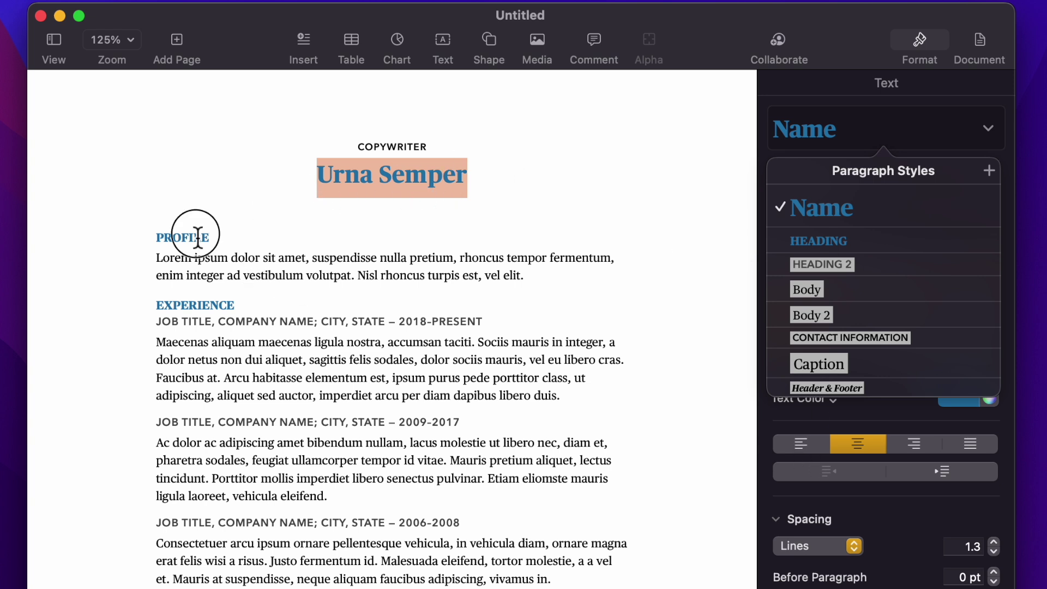
double_click(185, 239)
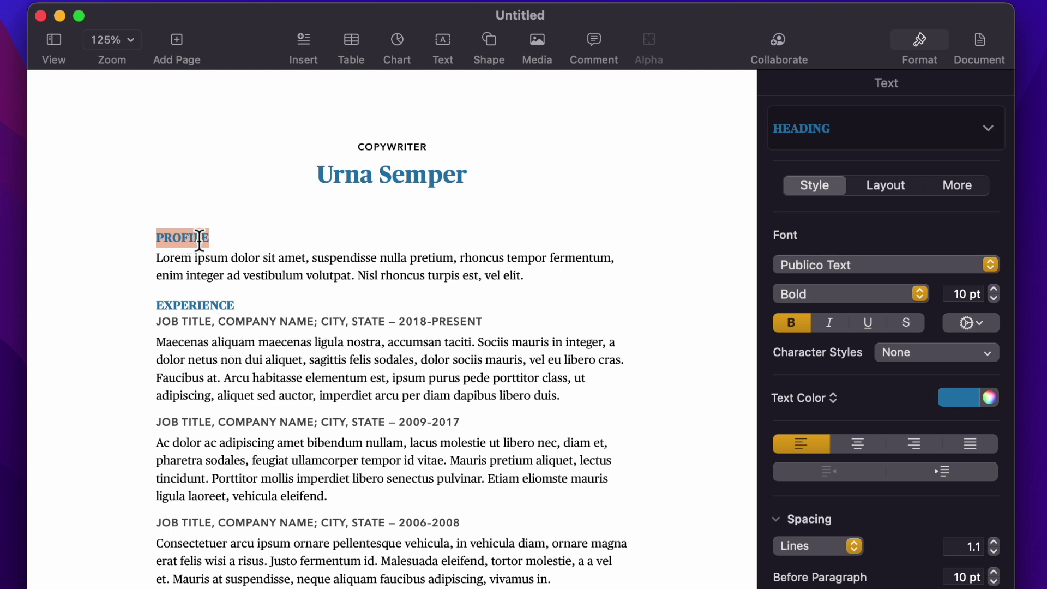
triple_click(206, 275)
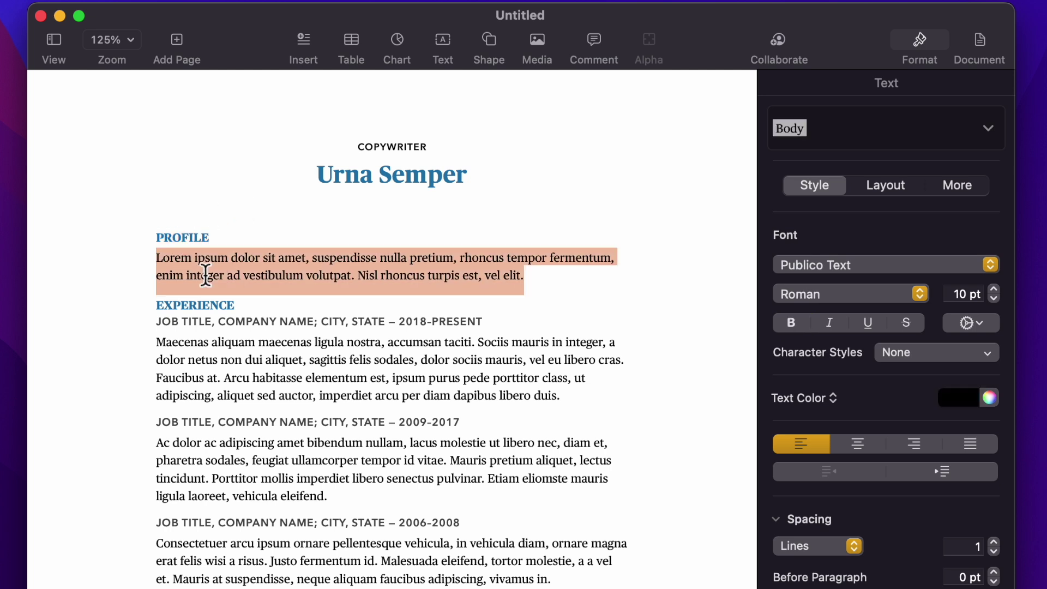
click(182, 326)
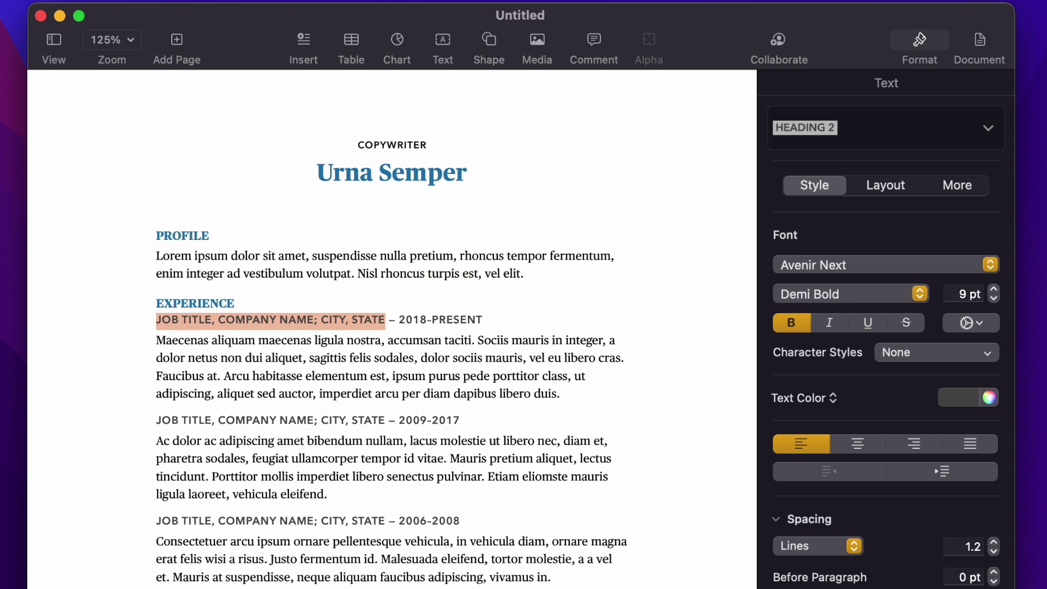
click(392, 205)
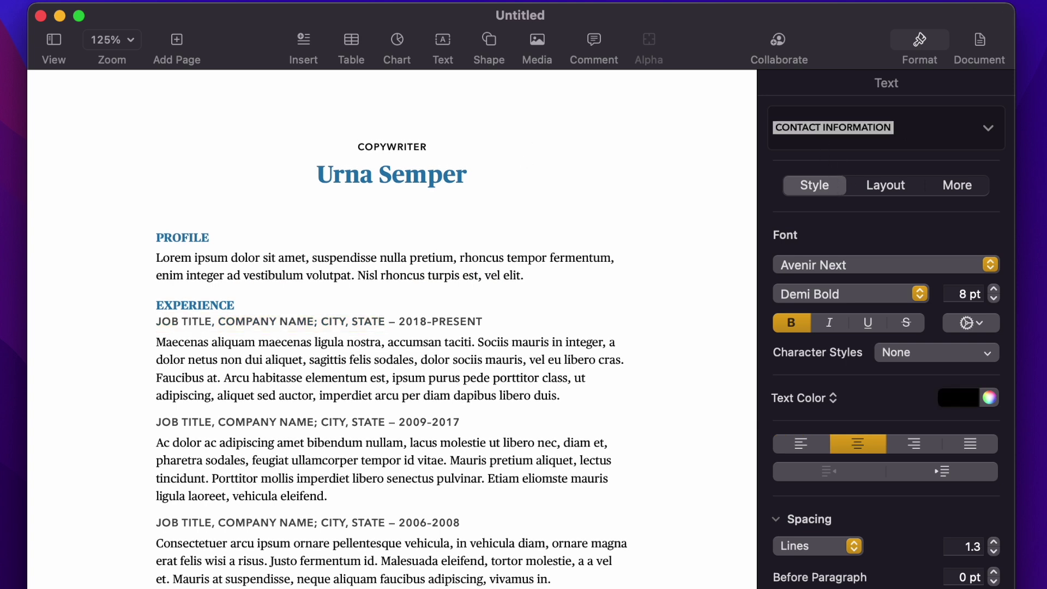
key(Down)
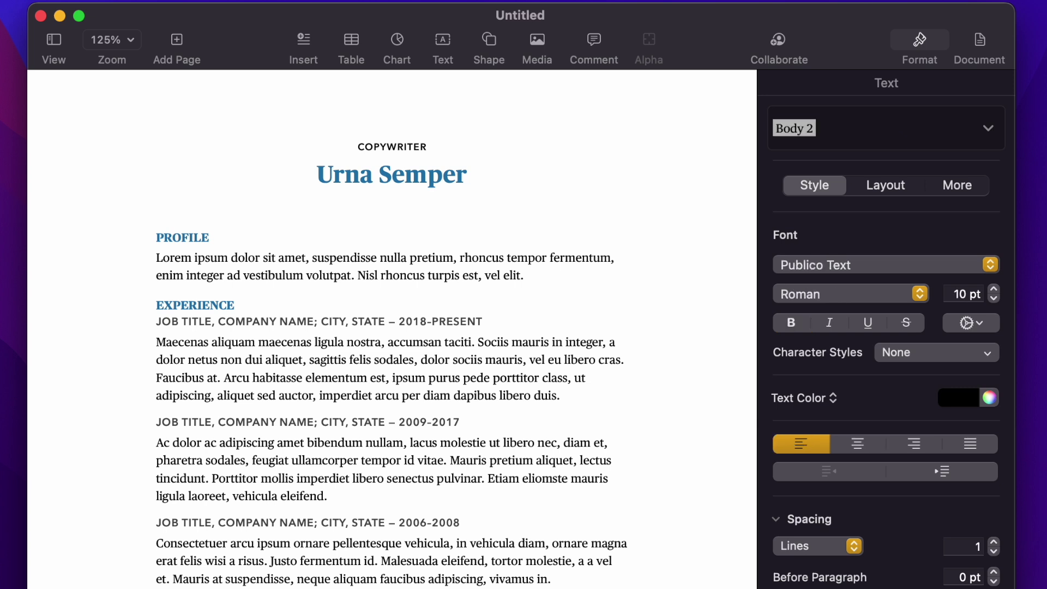
key(Down)
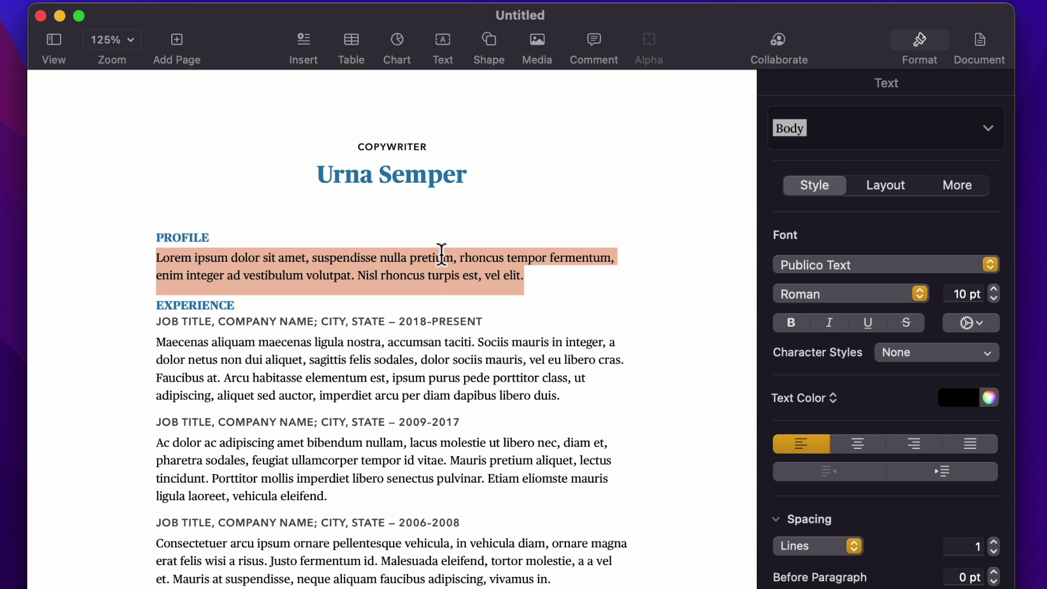
click(391, 146)
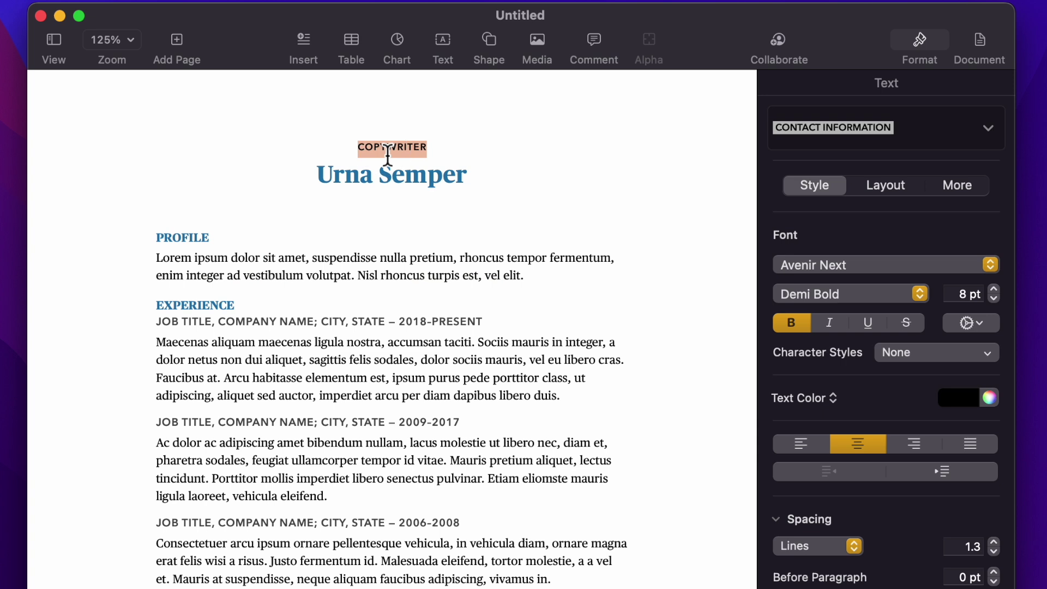
Step: Replace the large name placeholder at the head of the resume with the applicant's full name
click(388, 179)
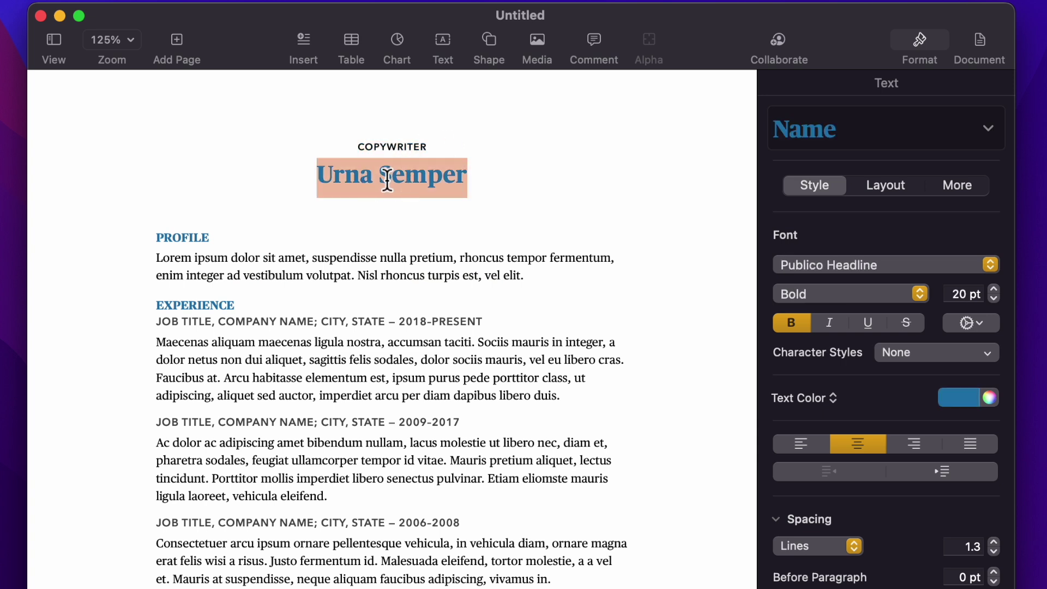
text(Joh)
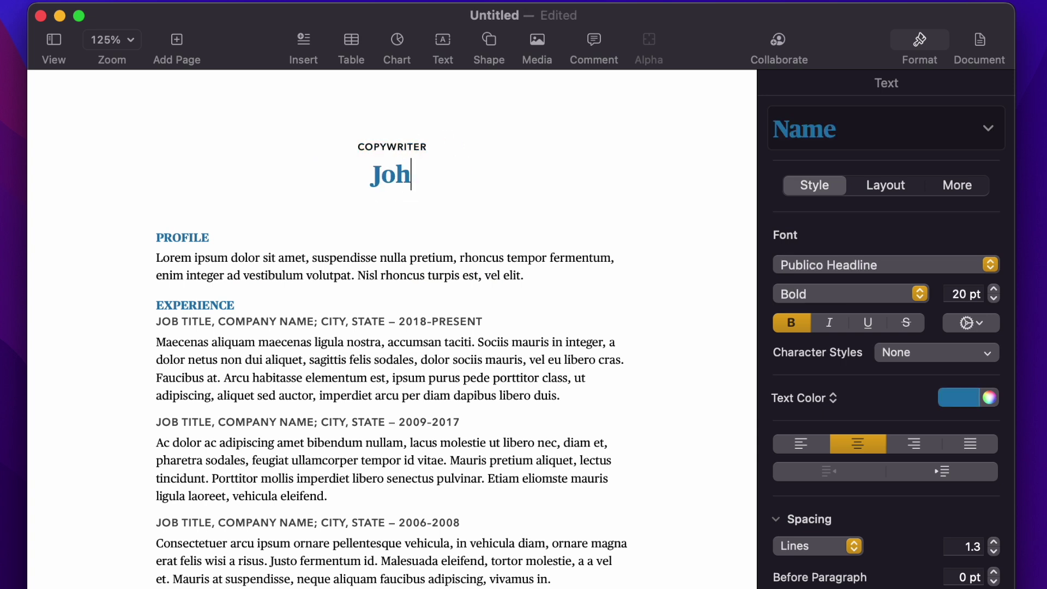
text(n SMith)
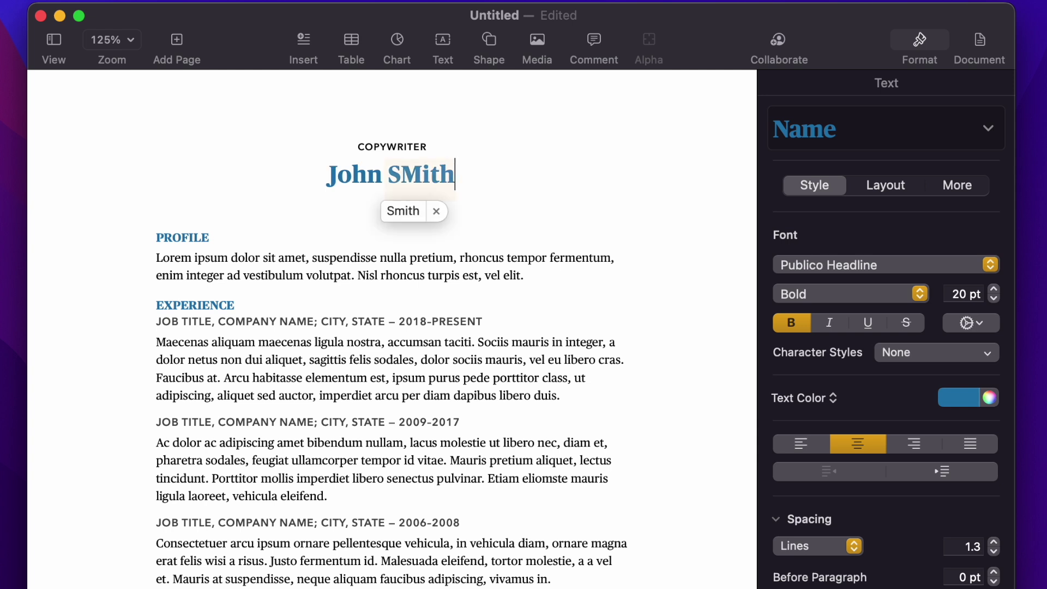
key(BackSpace)
key(BackSpace)
key(BackSpace)
key(BackSpace)
text(mith)
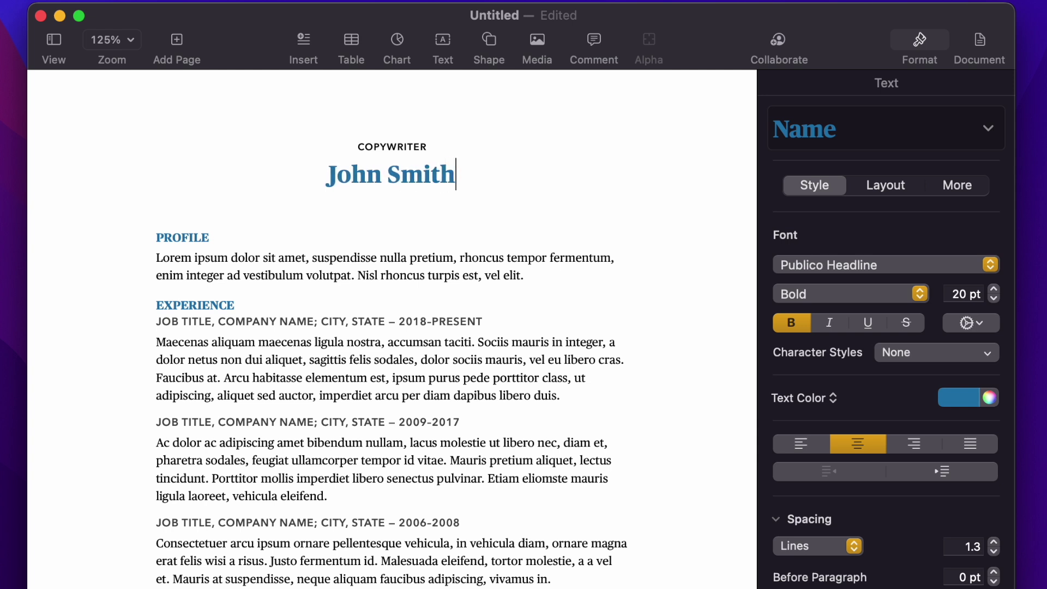
Step: Replace the placeholder paragraph under the Profile heading with "Very experienced podcaster"
double_click(189, 246)
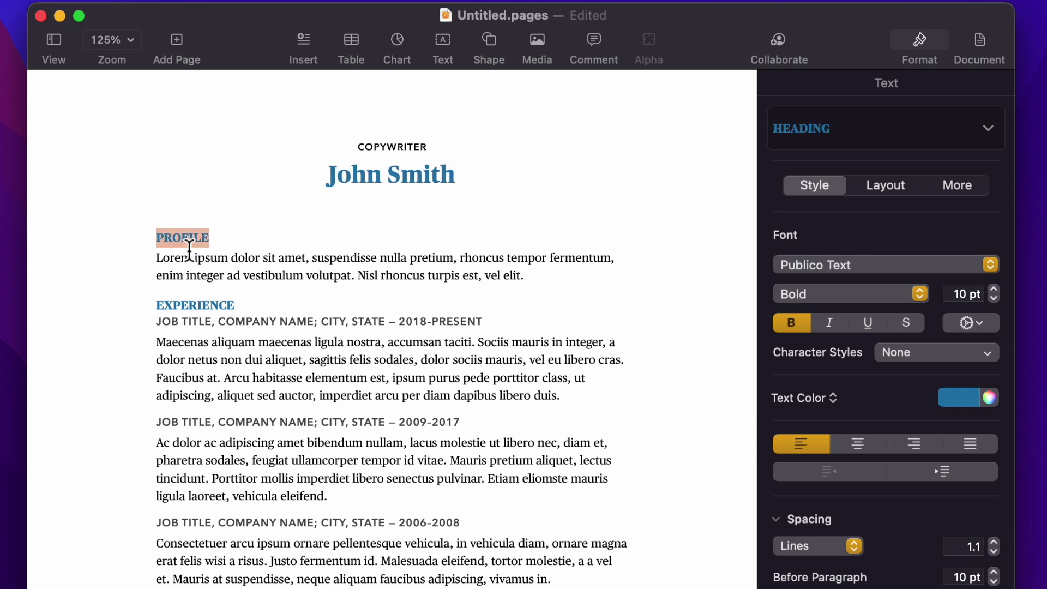
triple_click(177, 267)
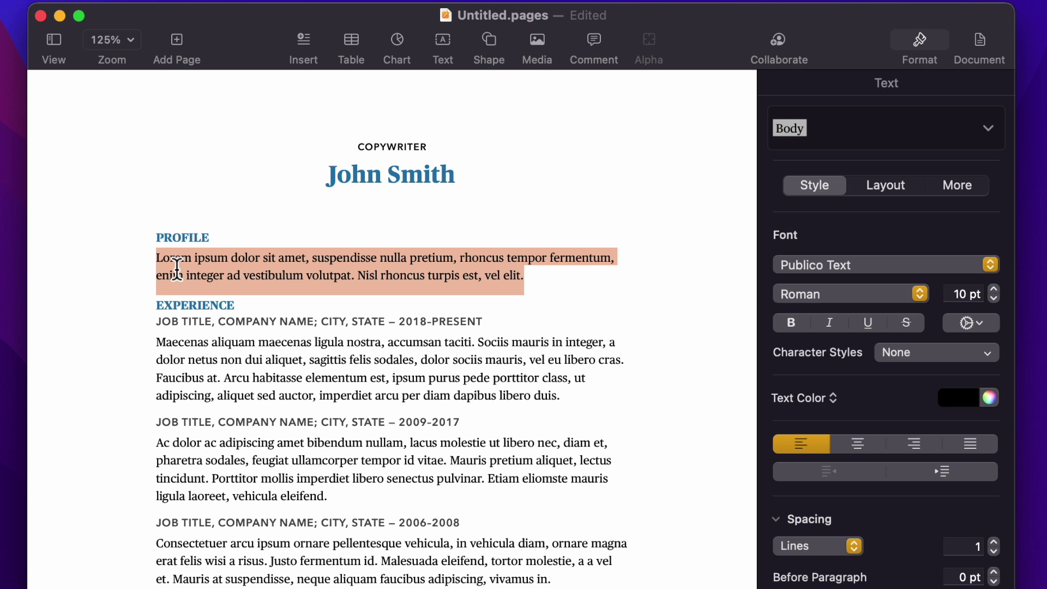
key(BackSpace)
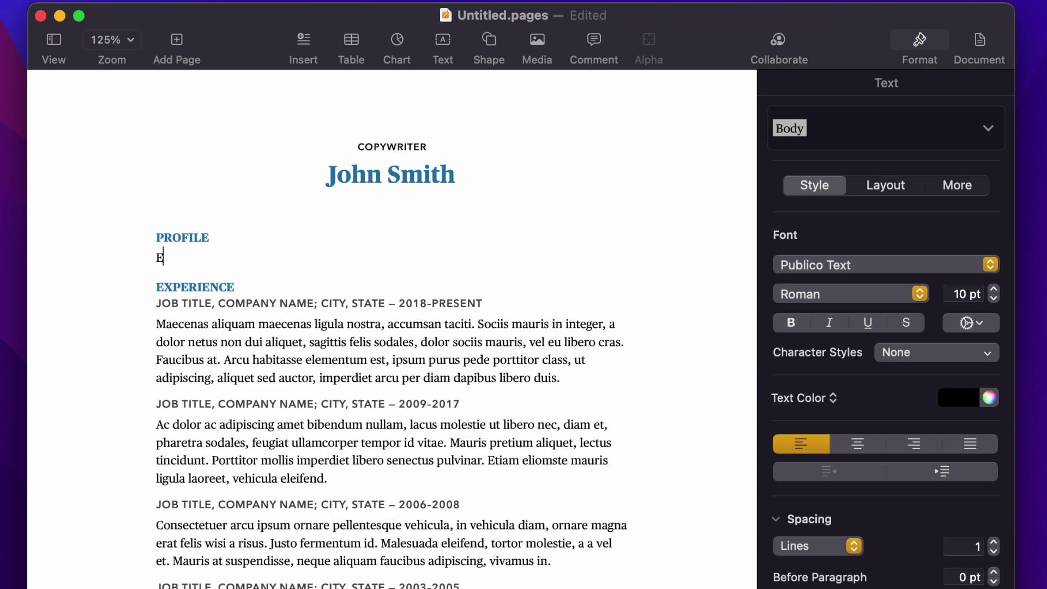
text(Very experienced podcaster)
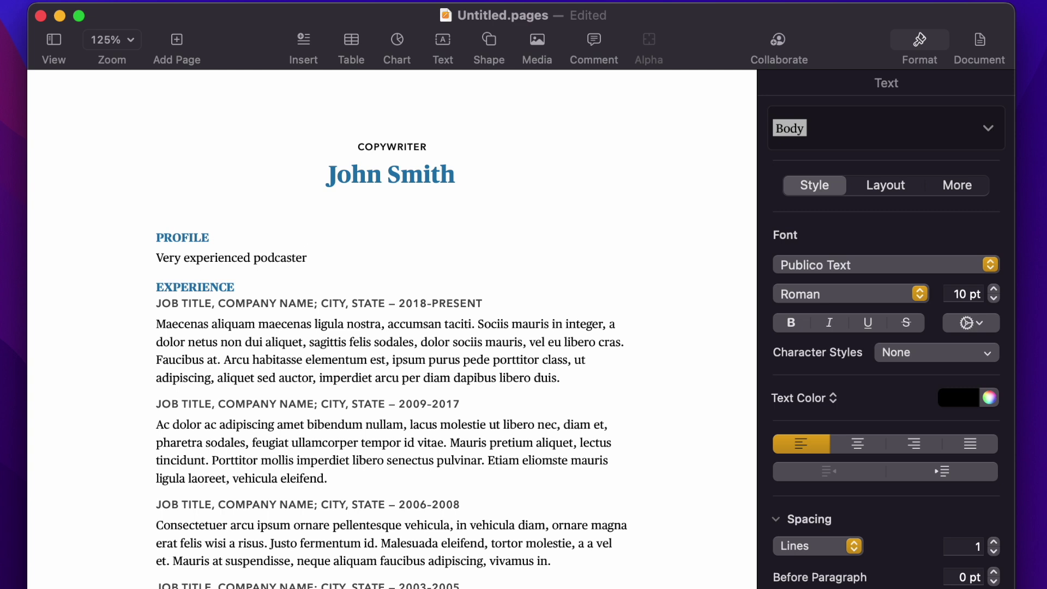
Step: Replace the first job title and company placeholder under Experience with "THINK DIFFERENT PODCAST"
click(195, 311)
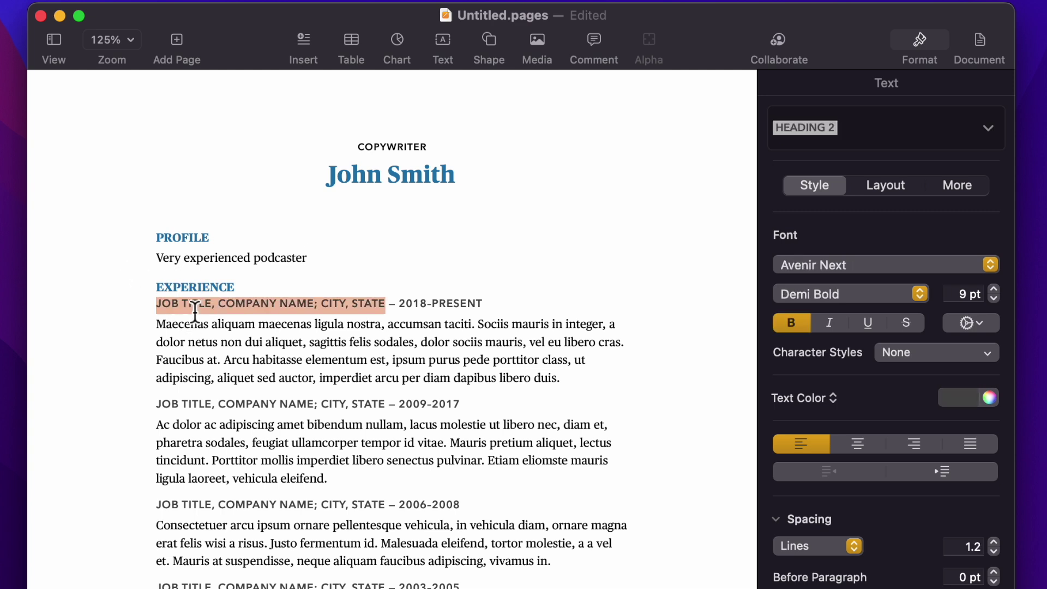
text(THINK DIFF)
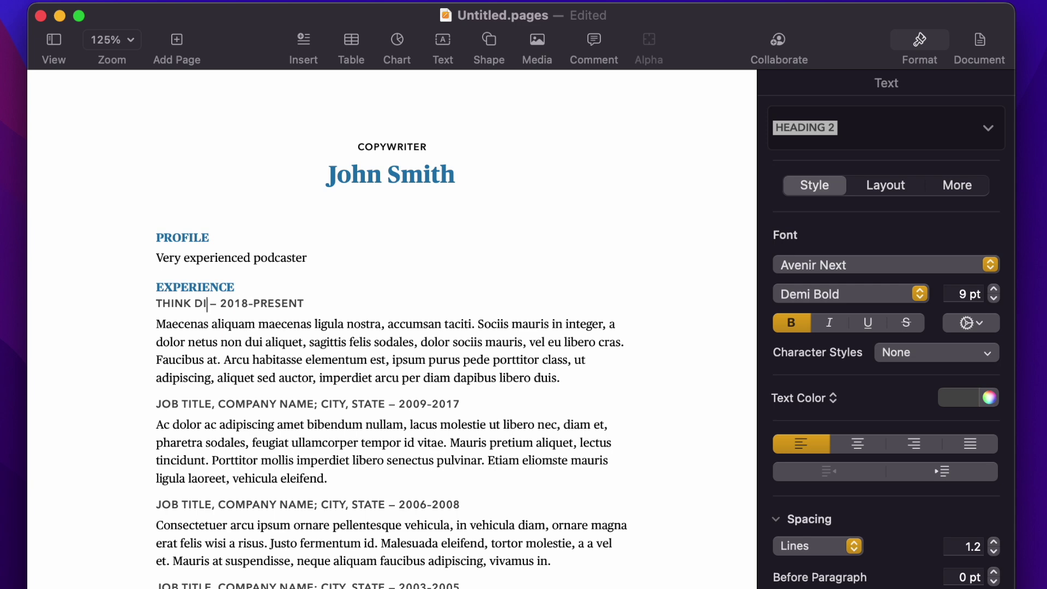
text(ERENT)
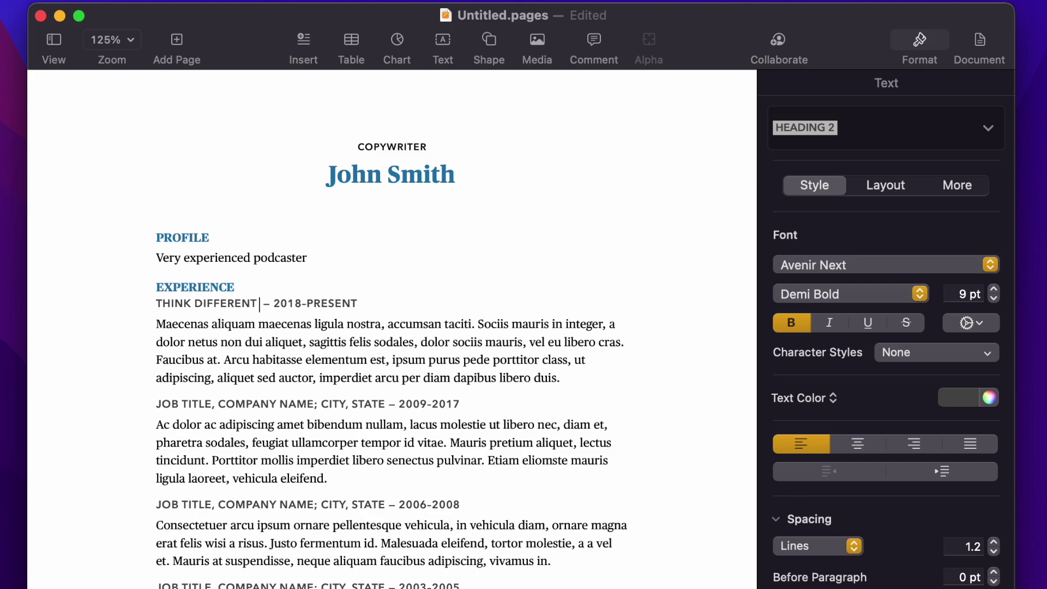
text(PODCAST – 2018-PRESENT)
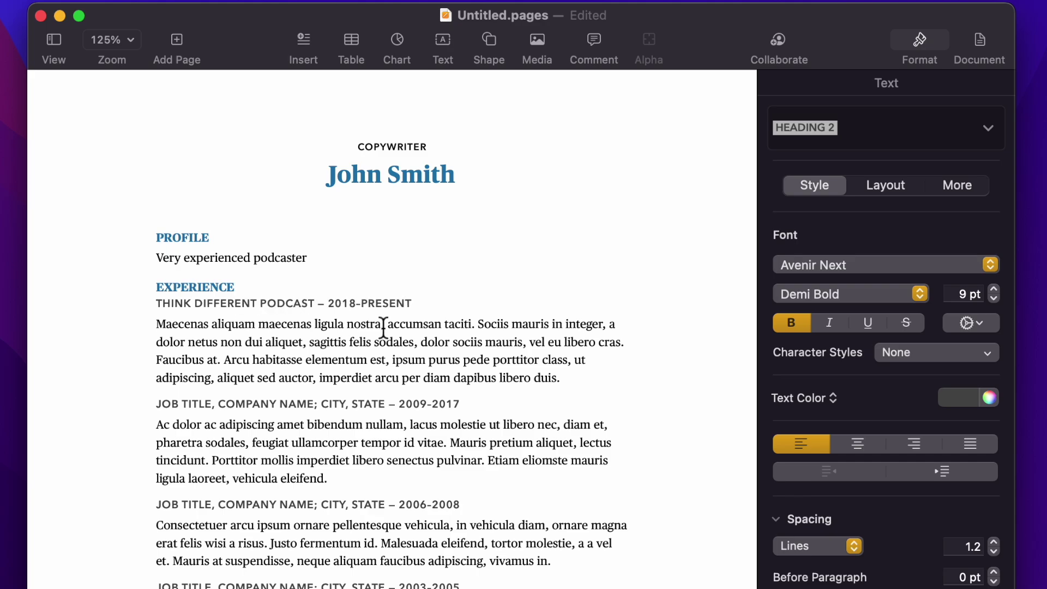
Step: Set the date range of the Think Different Podcast entry to "2019 - PRESENT"
double_click(348, 303)
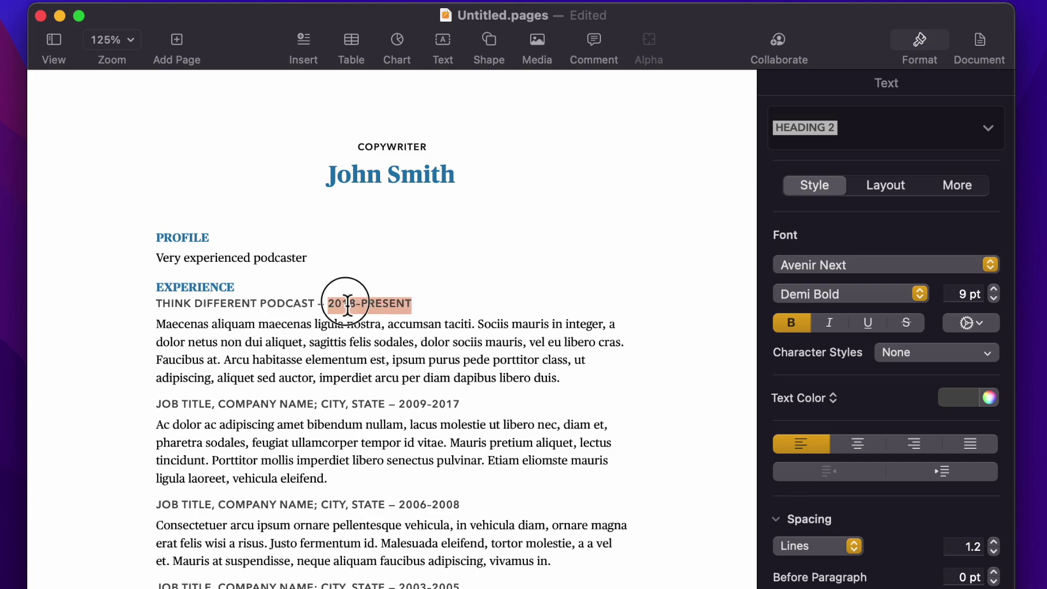
text(2019)
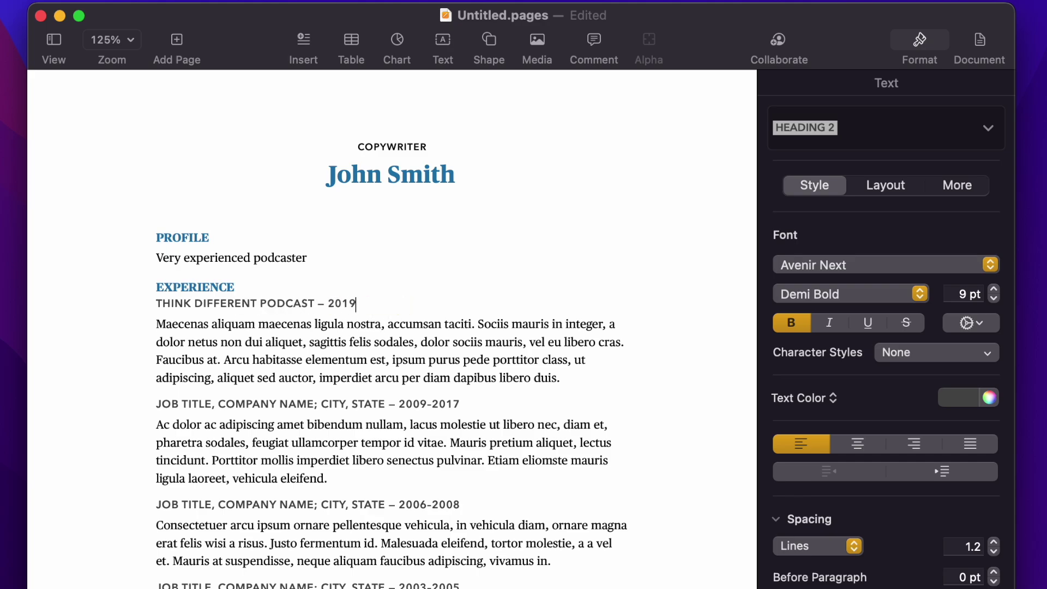
text( 0)
key(BackSpace)
text(- PRESENT)
triple_click(407, 368)
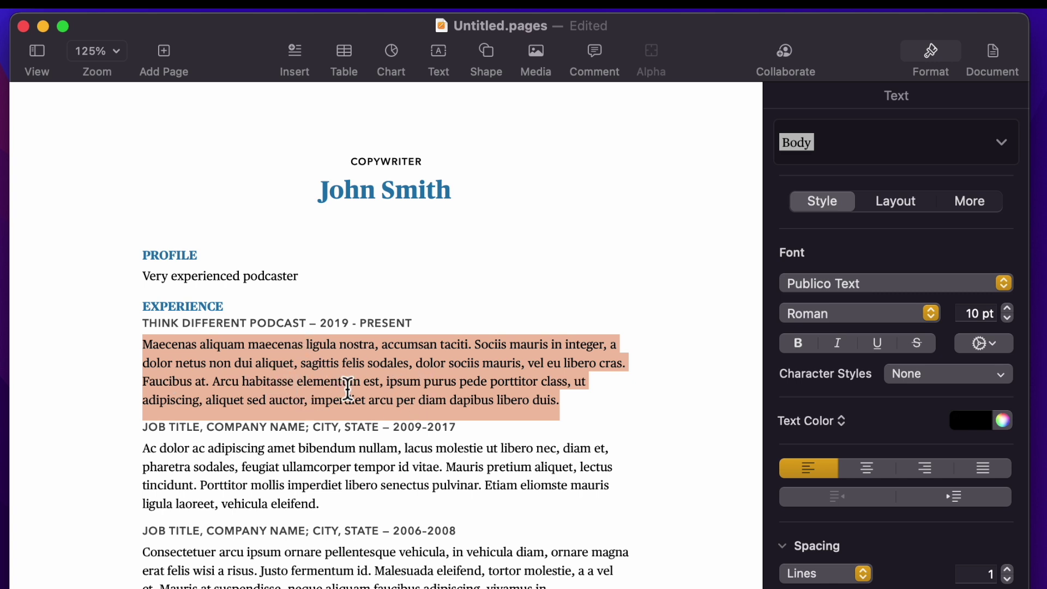
key(BackSpace)
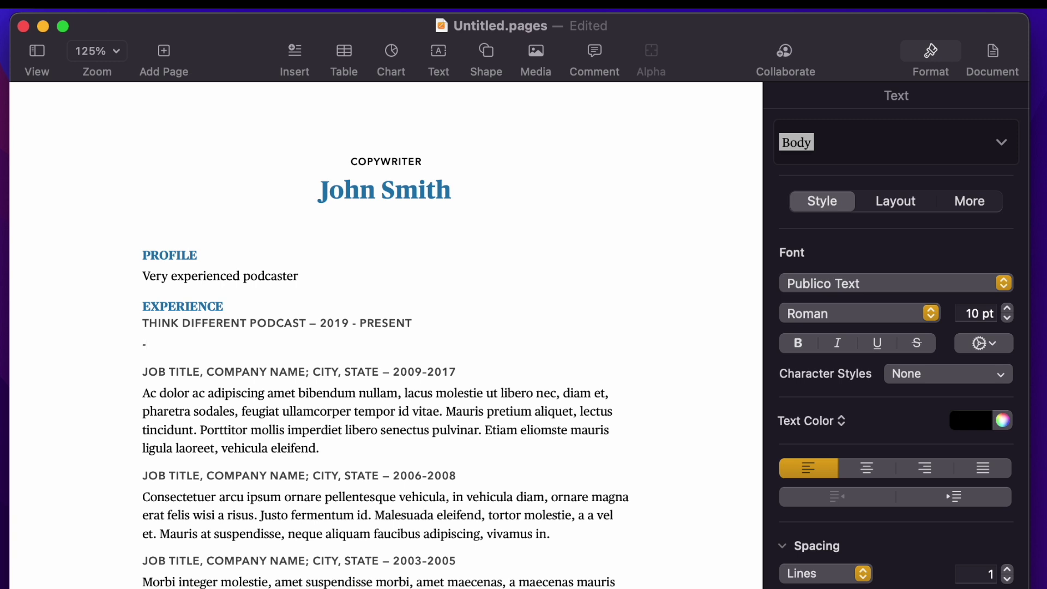
key(super+z)
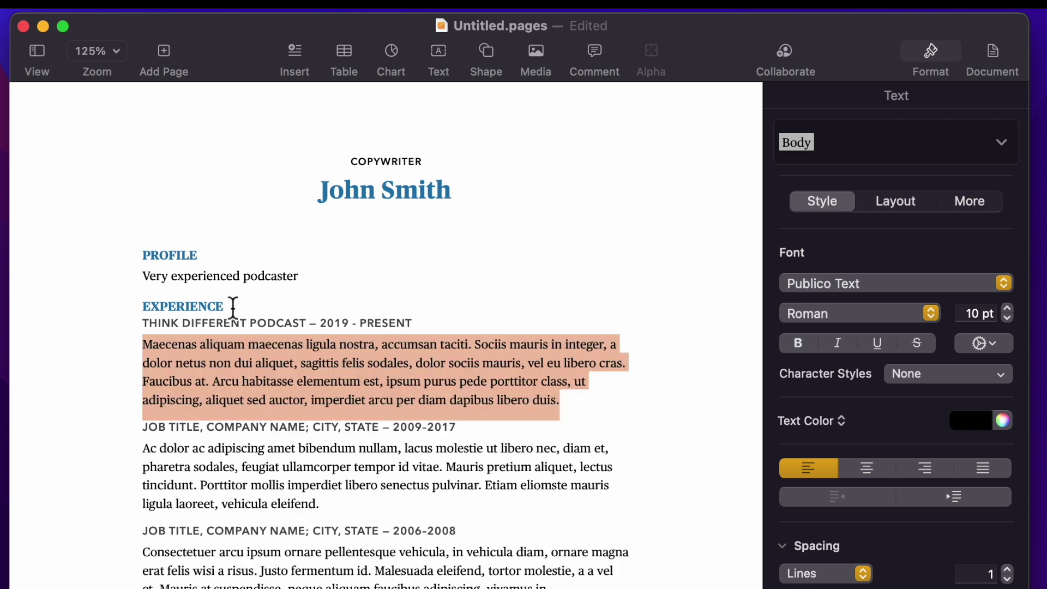
Step: Format the whole "THINK DIFFERENT PODCAST – 2019 - PRESENT" line in the Bebas font at 12 pt
click(212, 327)
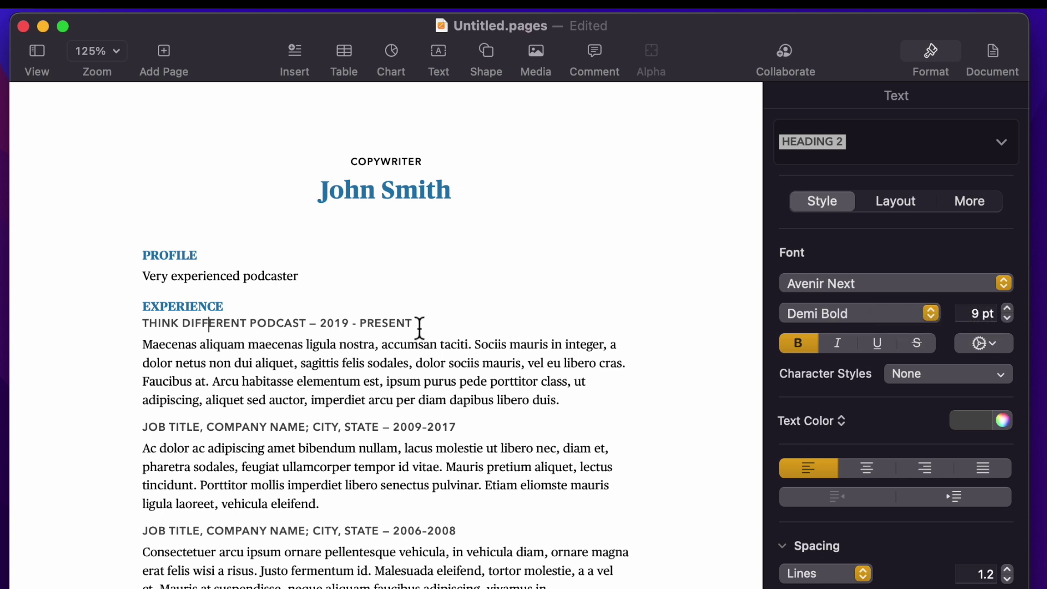
drag(420, 327, 145, 331)
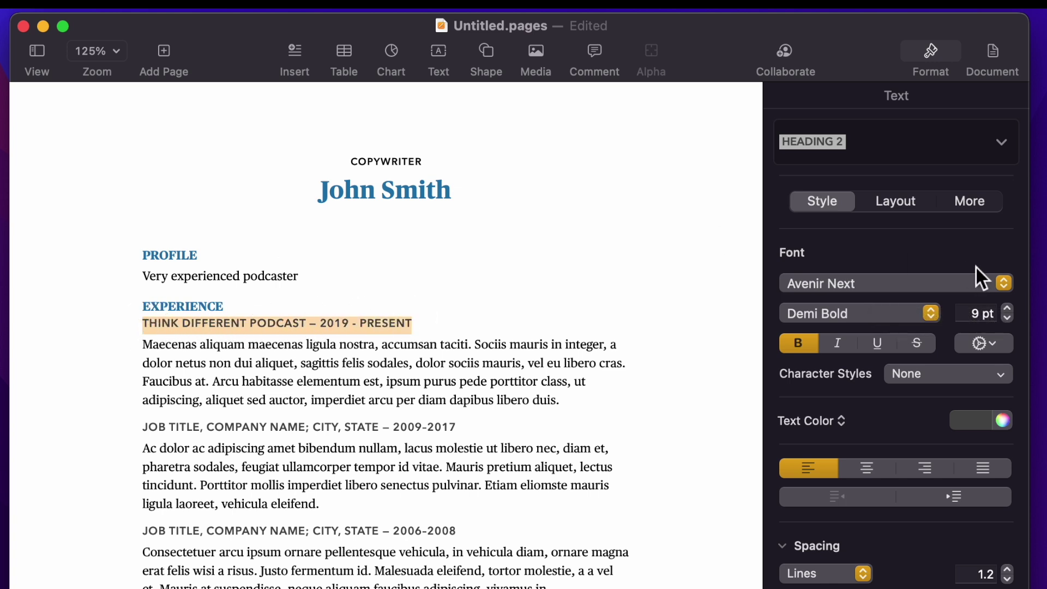
click(945, 282)
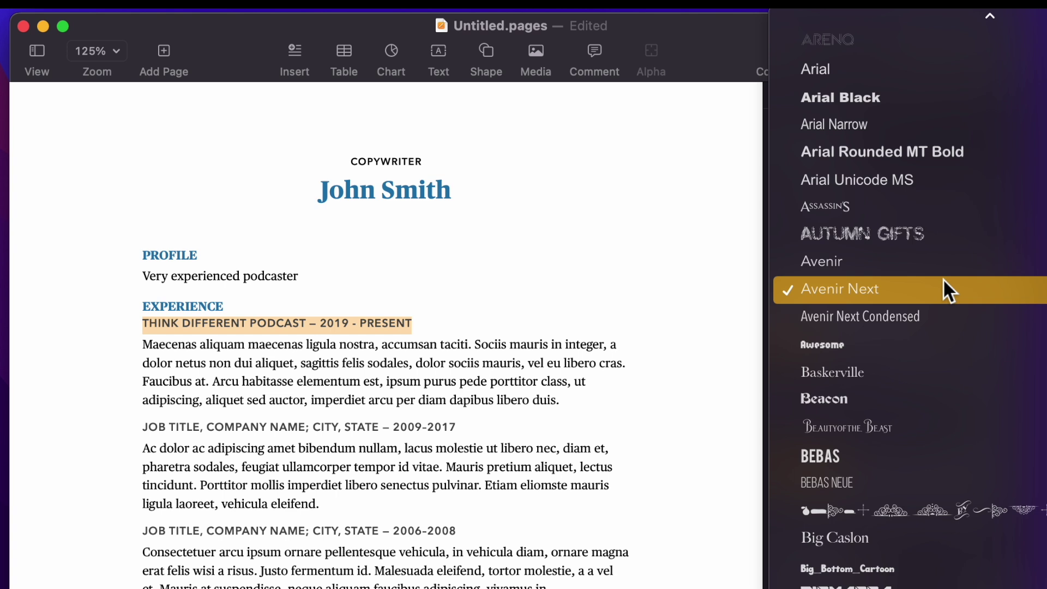
click(881, 451)
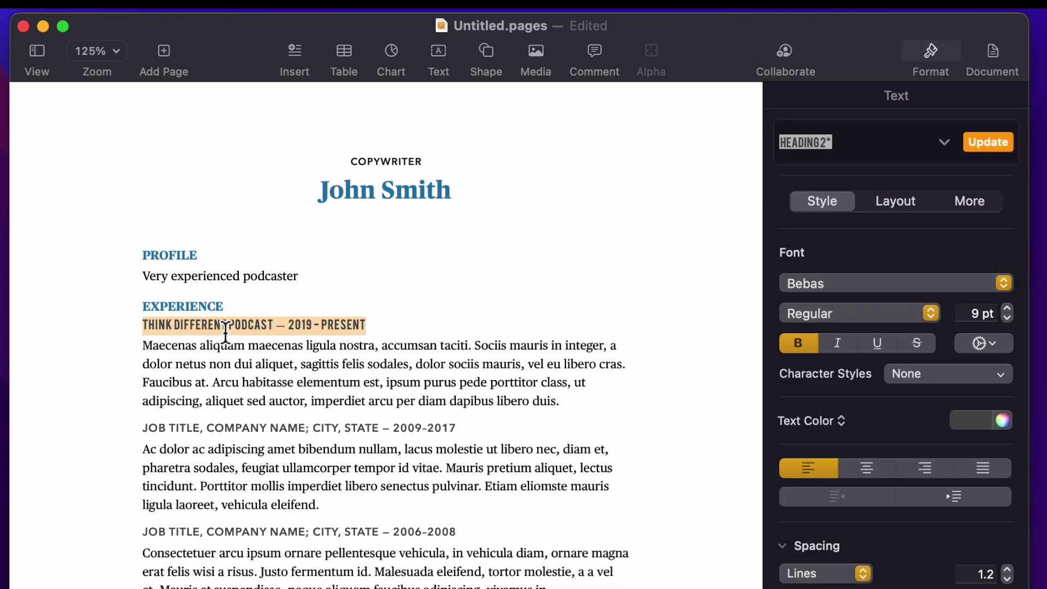
click(1009, 307)
click(1008, 307)
click(1009, 307)
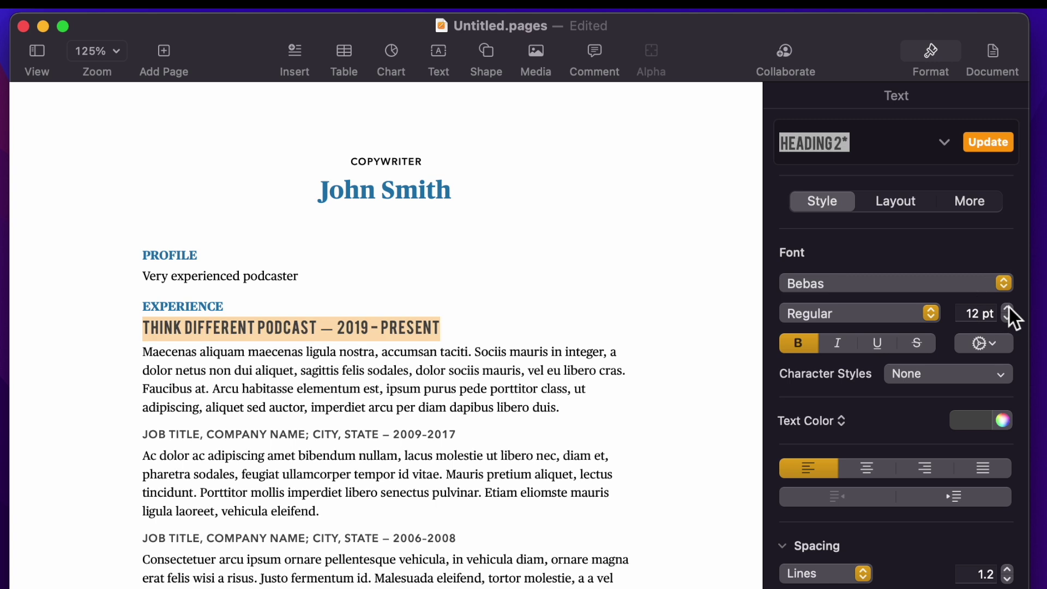
Step: Check the style and font of the 2009–2017 and 2006–2008 job title lines against the reformatted line
click(200, 442)
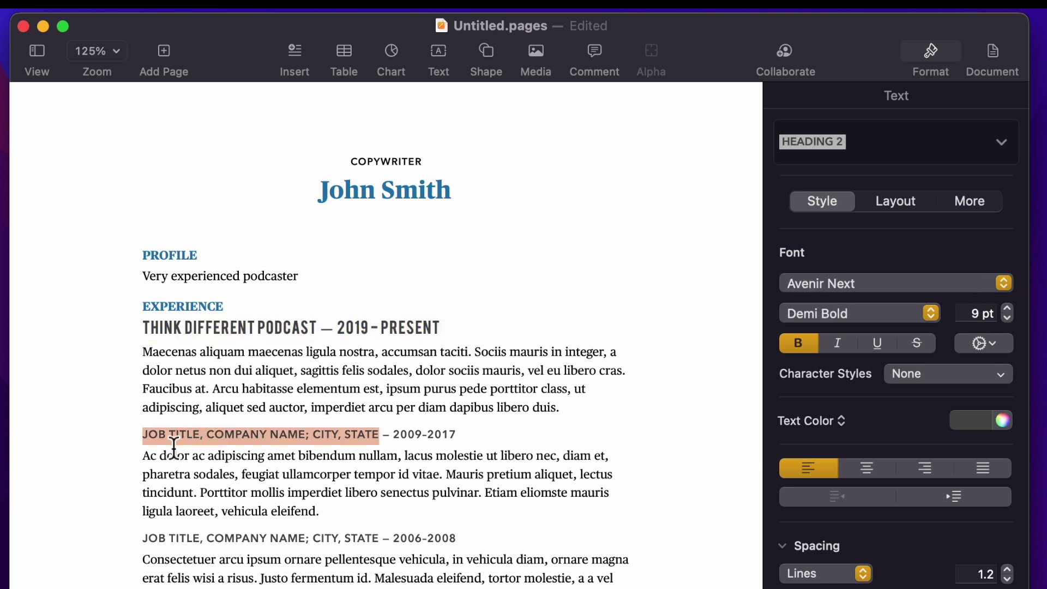
click(161, 538)
click(166, 439)
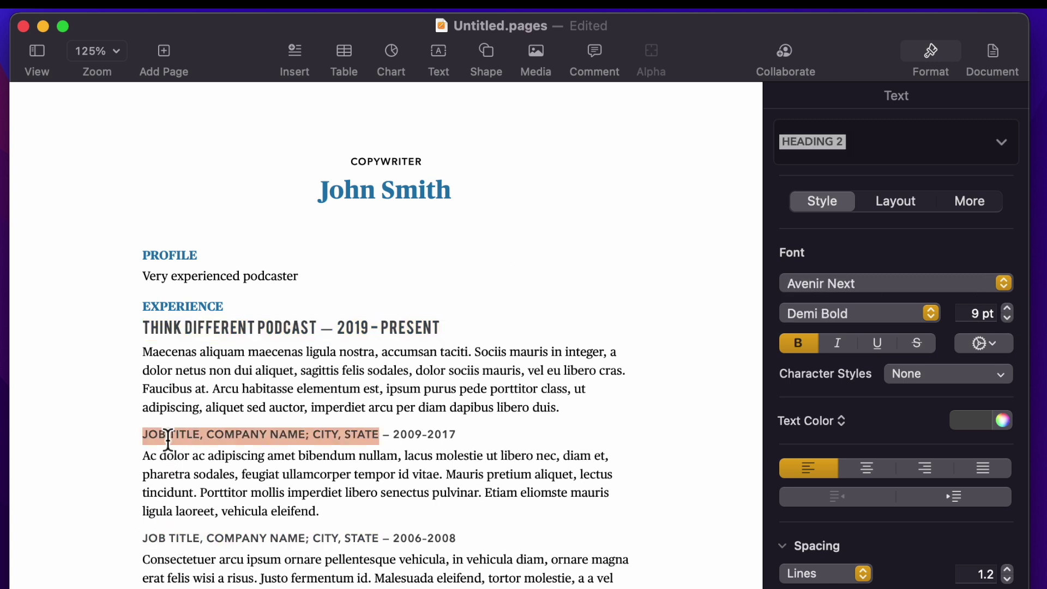
Step: Update the Heading 2 paragraph style to match the reformatted "THINK DIFFERENT PODCAST" line
click(227, 327)
click(406, 329)
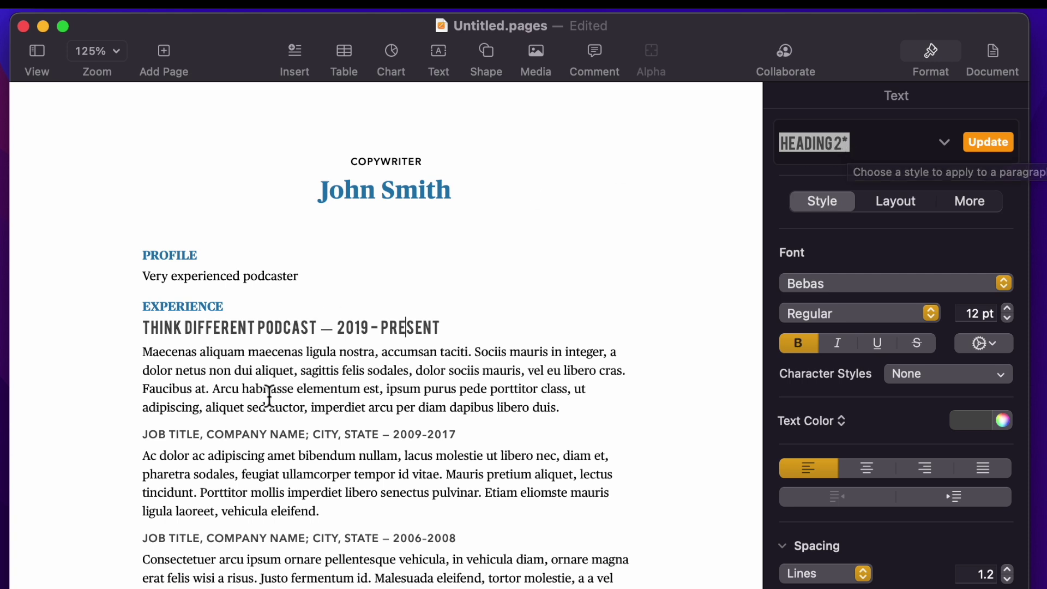
click(246, 436)
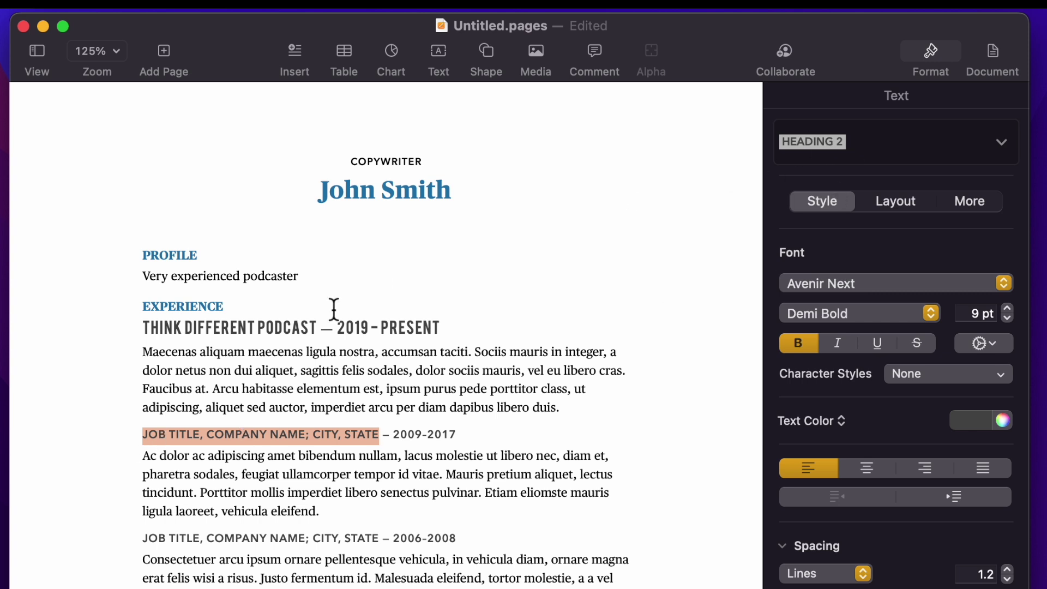
click(294, 328)
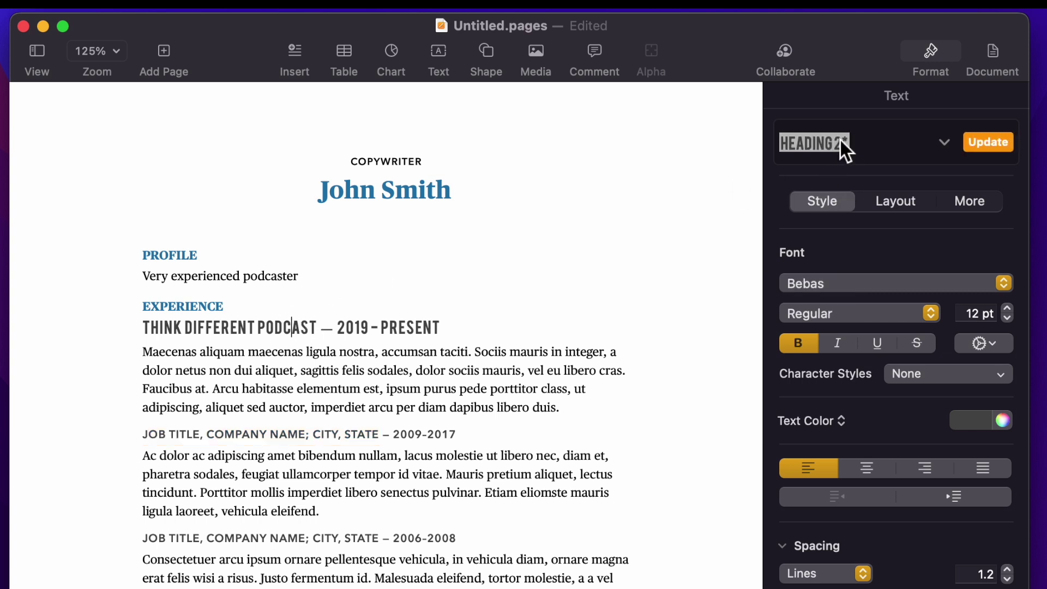
click(988, 147)
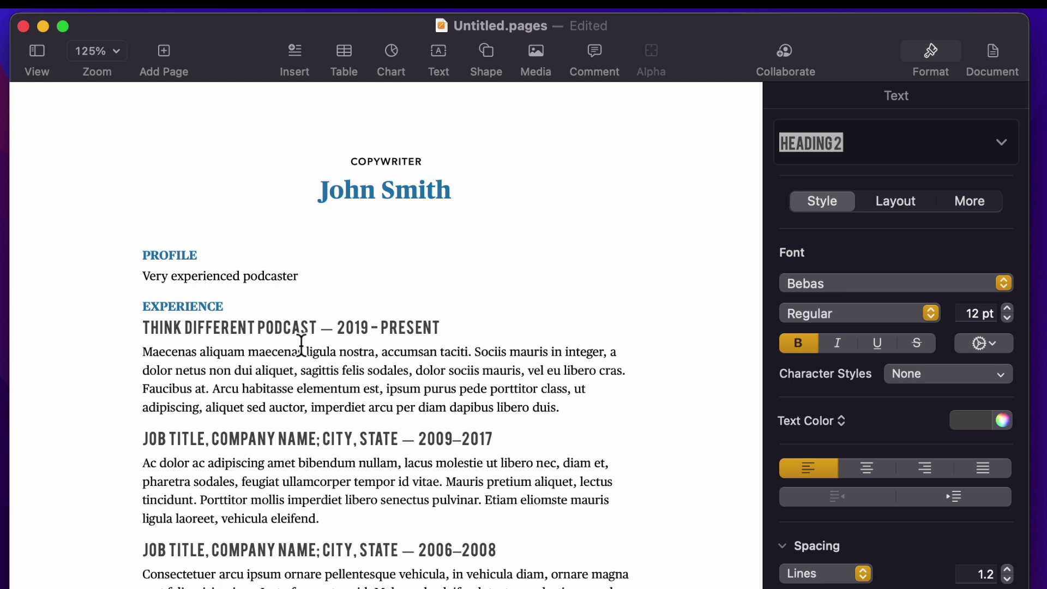
Step: Replace the placeholder description under the Think Different Podcast entry with "This is my podcast"
triple_click(296, 373)
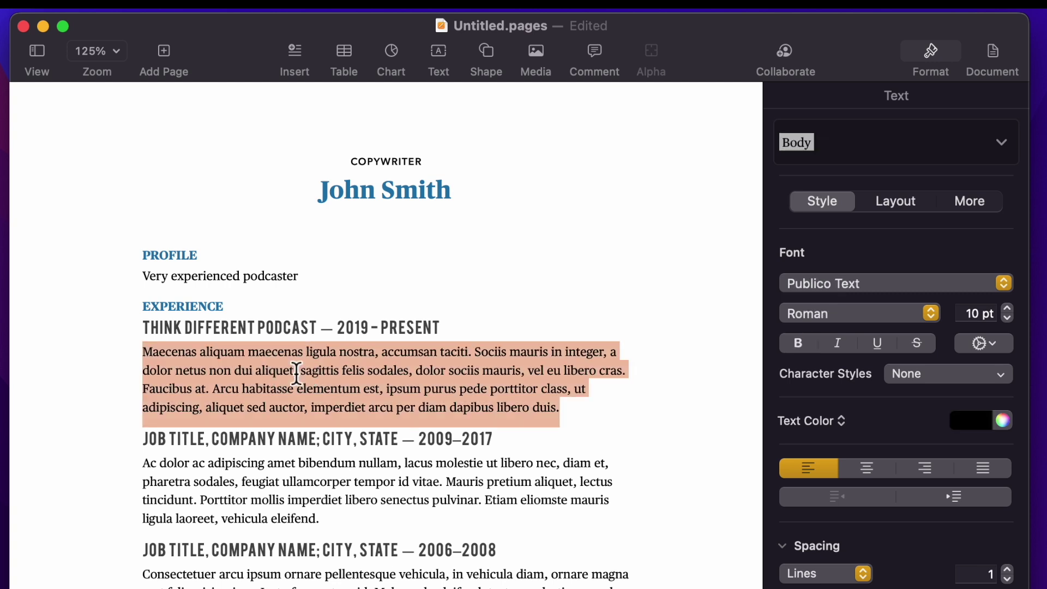
text(This is m)
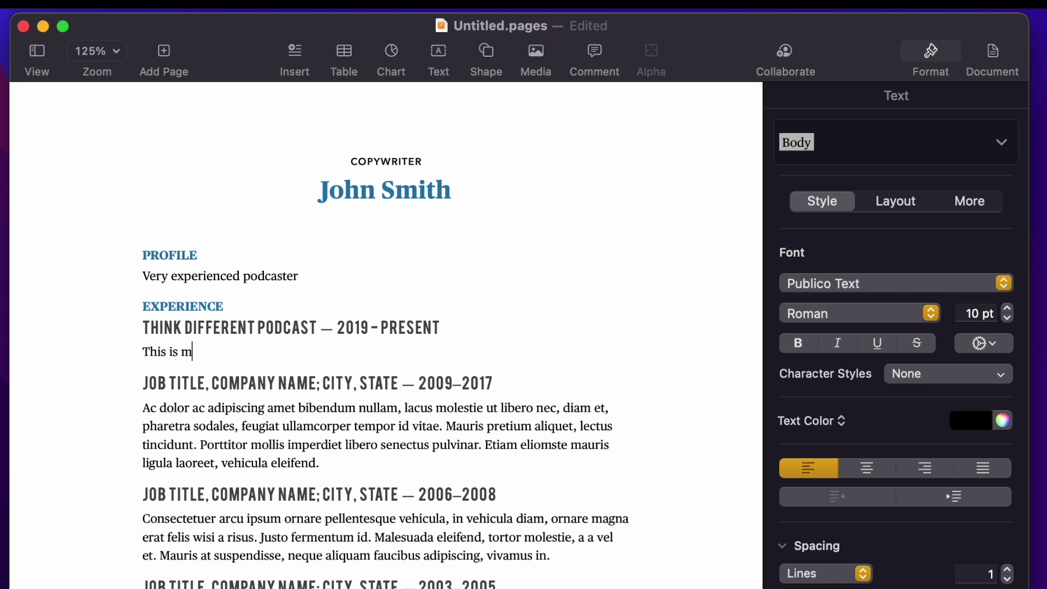
text(y podcast)
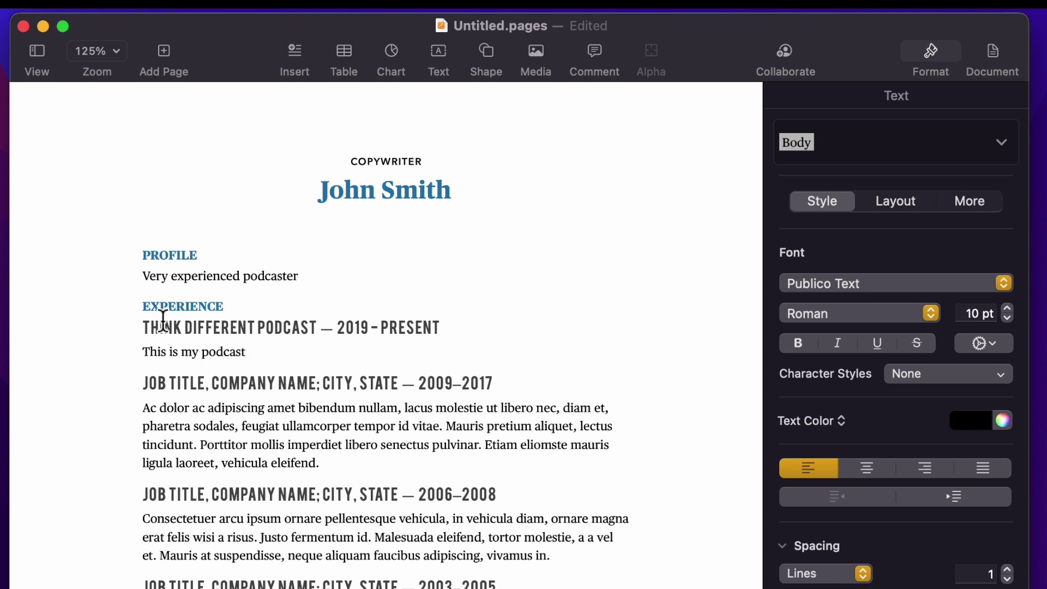
Step: Format "This is my podcast" in the Sansation font at 12 pt and update the Body paragraph style to match
drag(254, 357, 126, 366)
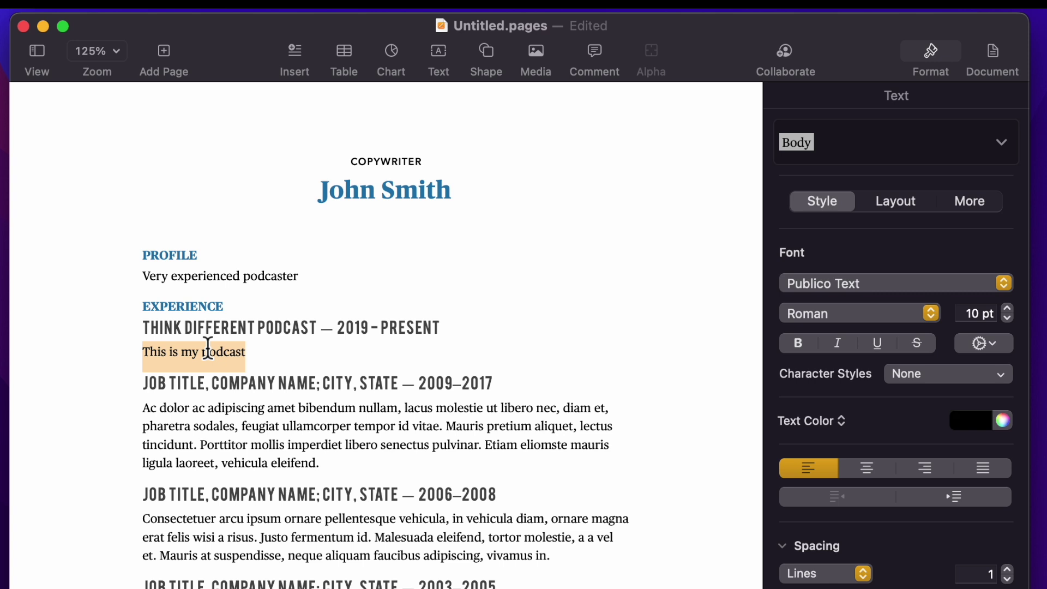
click(920, 282)
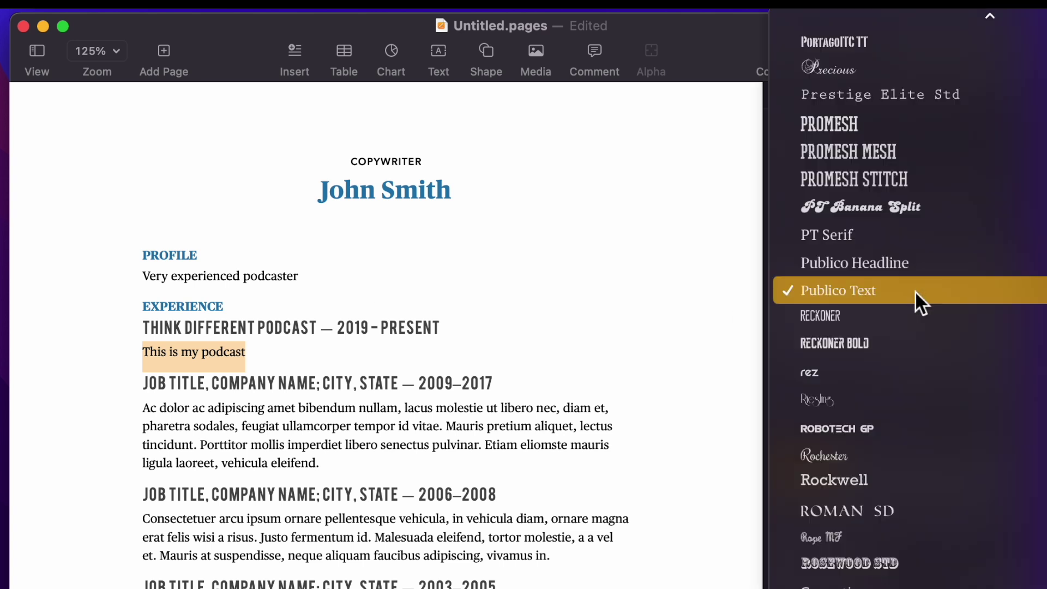
click(875, 582)
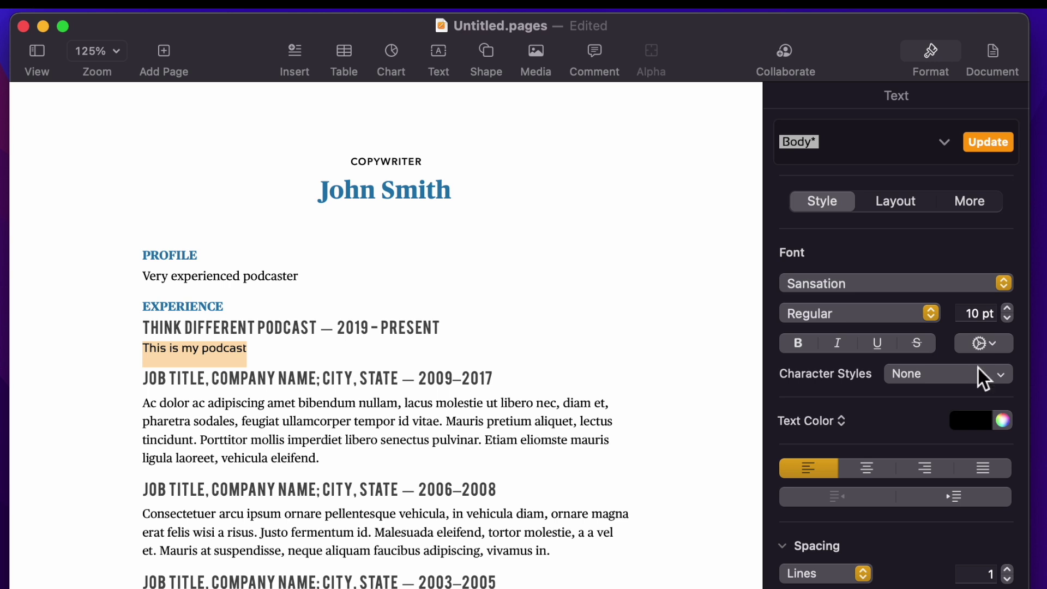
click(1007, 308)
click(1007, 309)
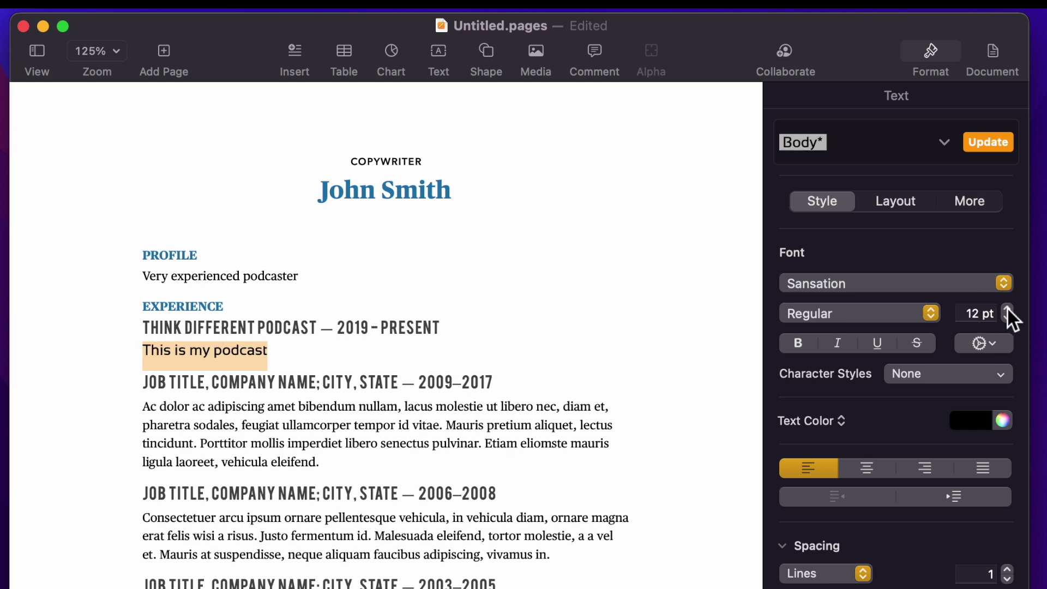
click(987, 145)
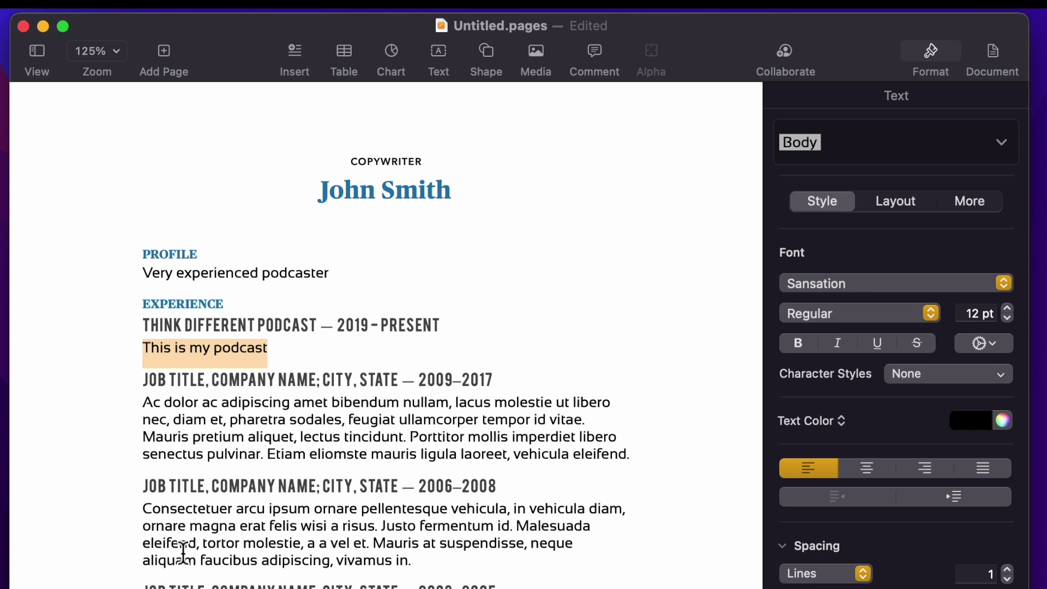
Step: Check the paragraph style and font of the 2009–2017 and 2006–2008 job descriptions and the Think Different Podcast title line
triple_click(209, 423)
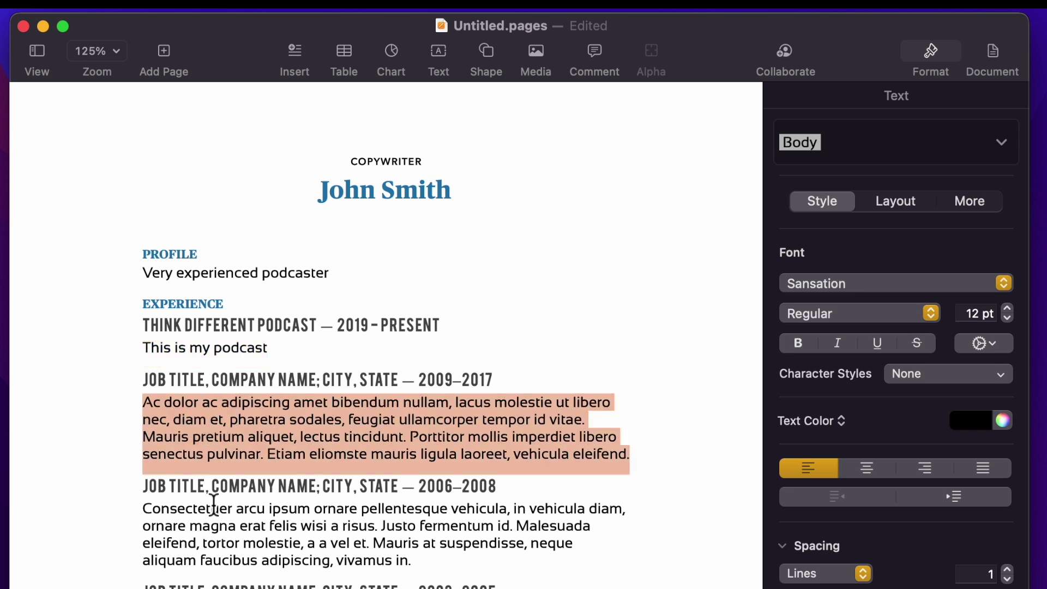
triple_click(213, 507)
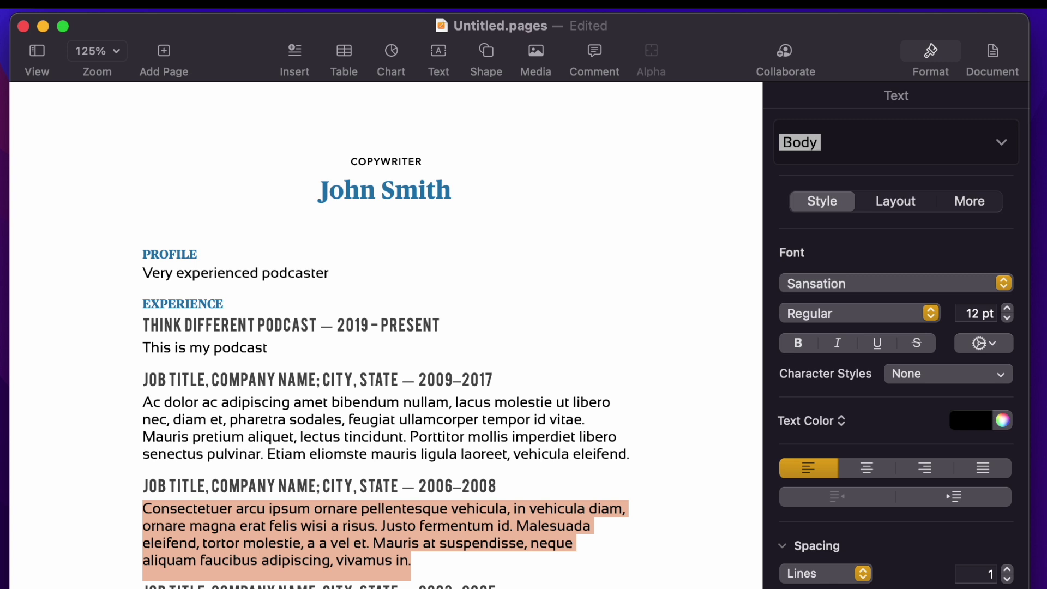
click(212, 586)
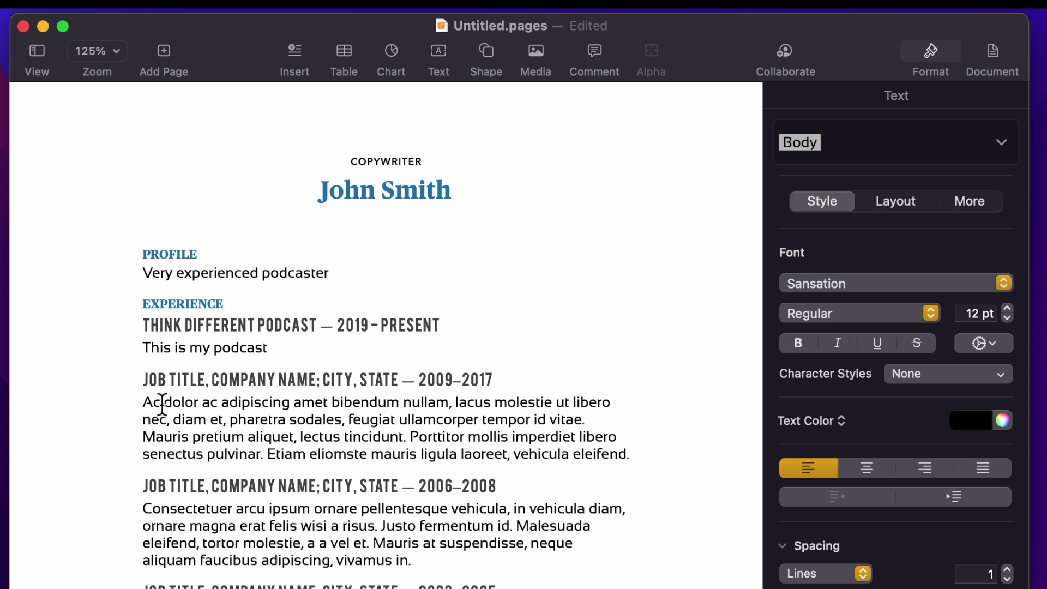
click(151, 332)
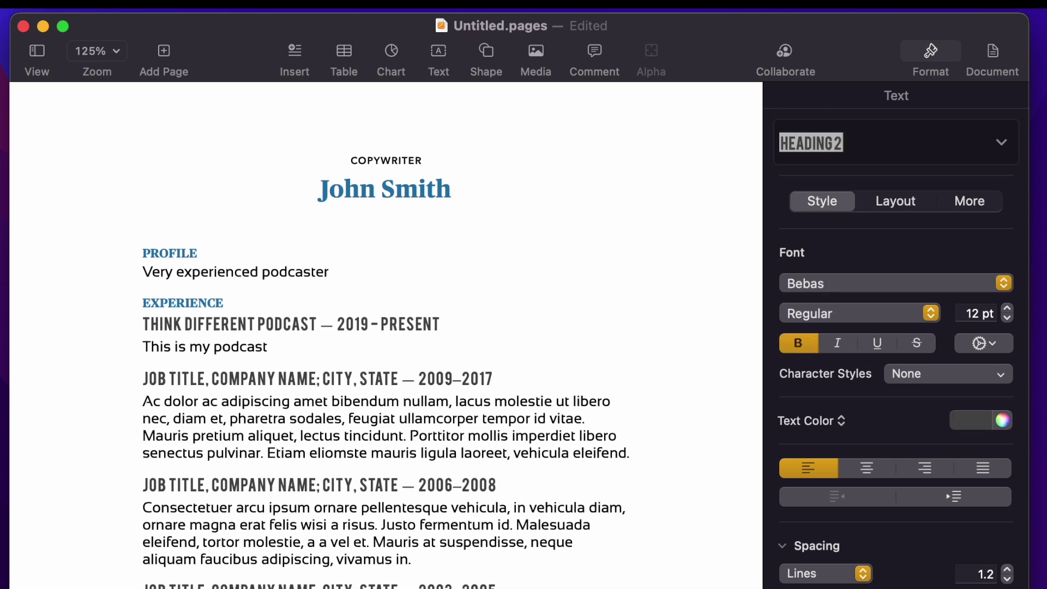
click(384, 222)
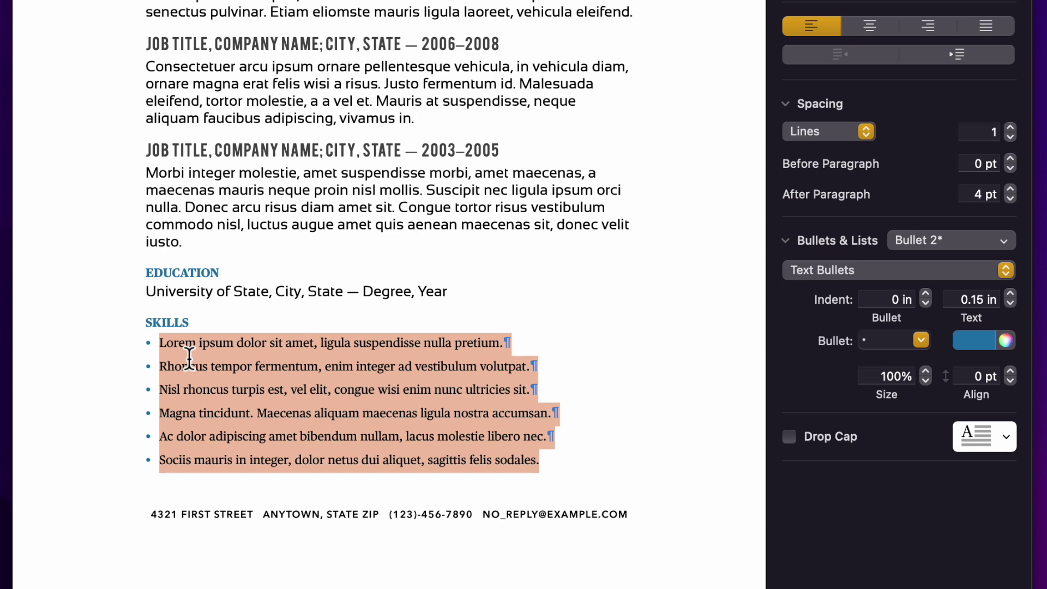
Step: Replace the placeholder bullets under Skills with two bullets, "Worked at Apple" and "Final Cut Pro experience"
text(expe)
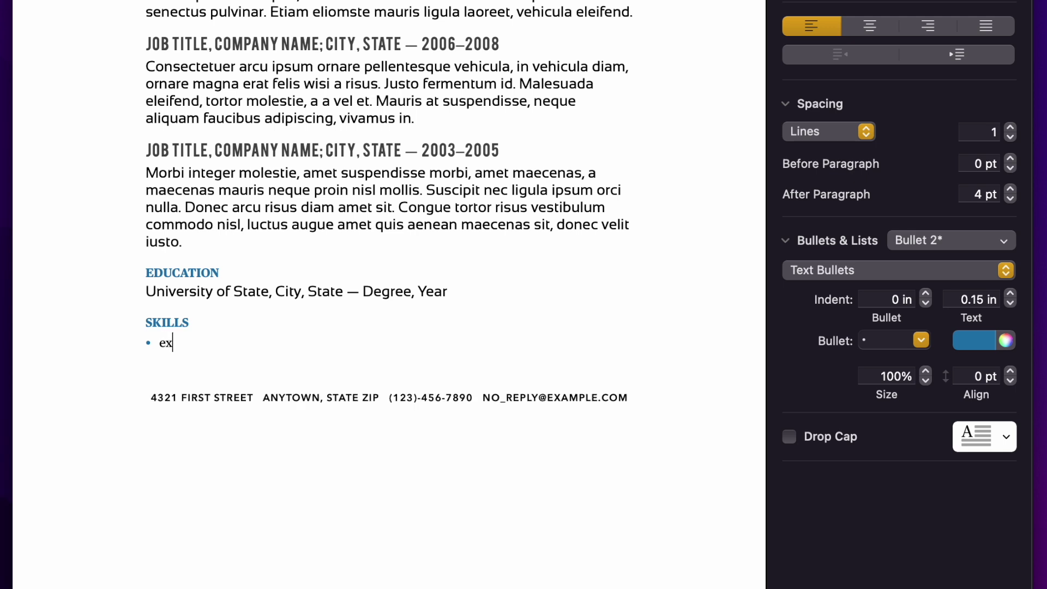
key(BackSpace)
key(BackSpace)
key(BackSpace)
key(BackSpace)
text(Worked at Apple)
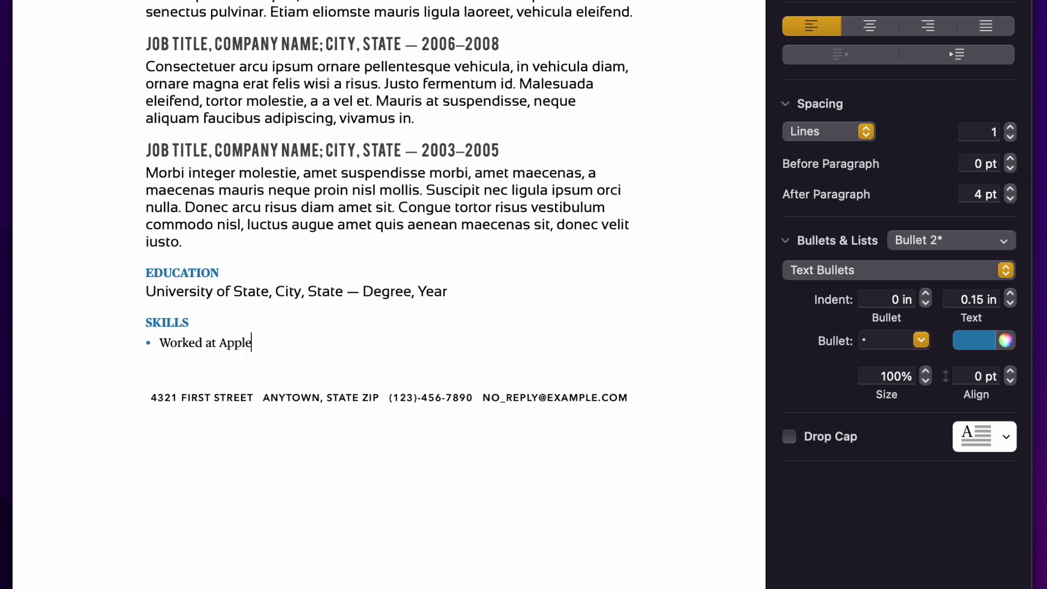
key(Return)
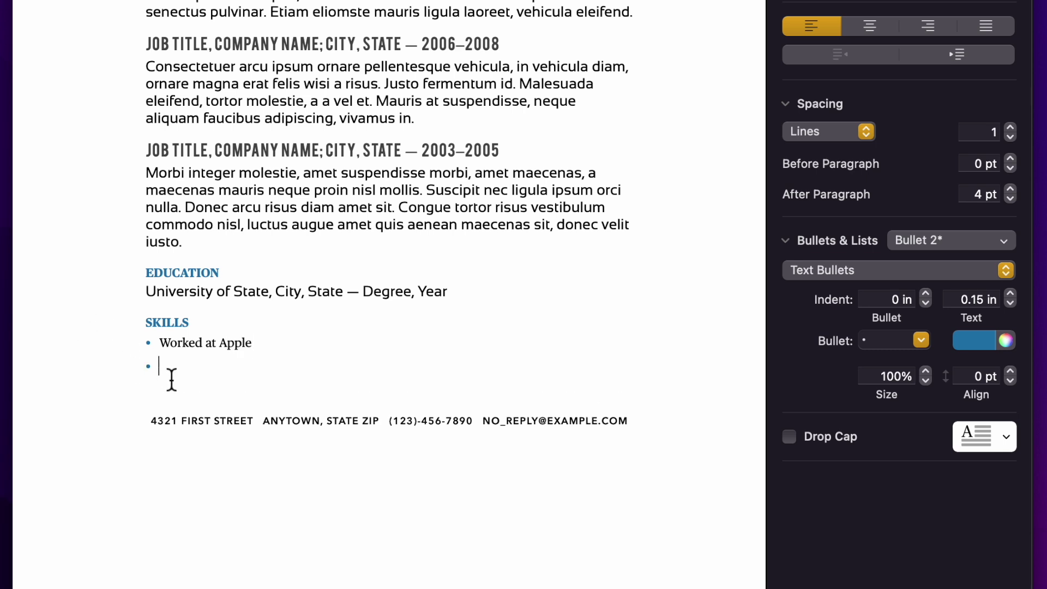
text(Final Cut Pro expeirence)
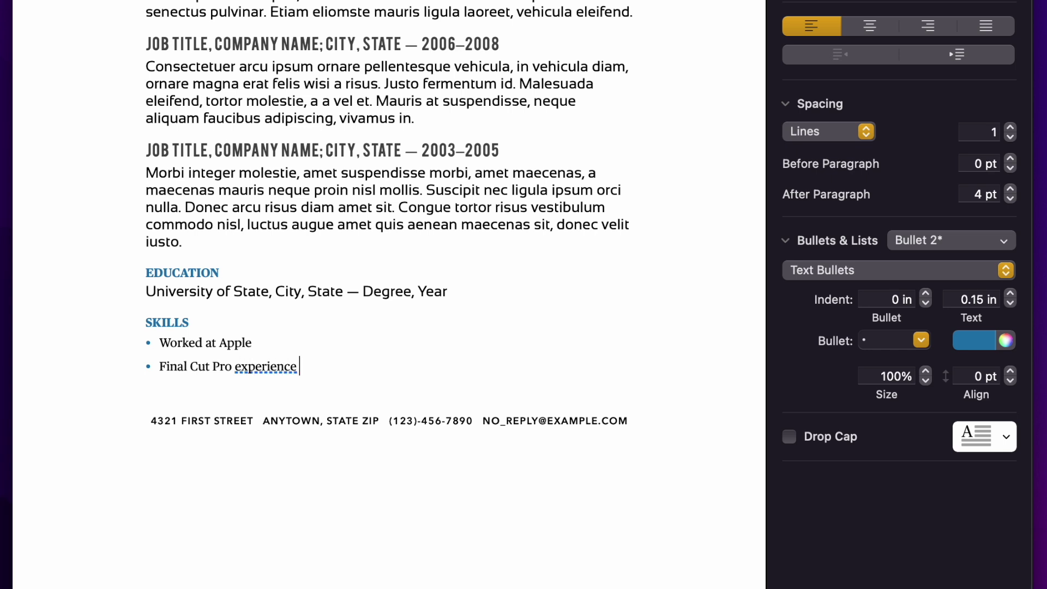
Step: Replace the placeholder contact information line below Skills with a street address and a phone number
triple_click(228, 424)
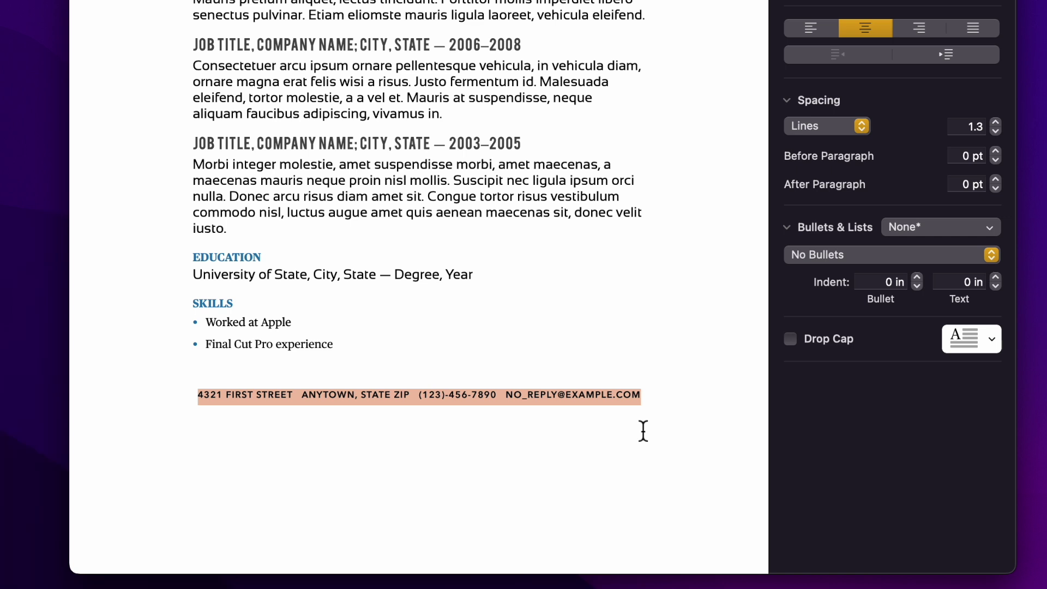
key(BackSpace)
text(123 AWESOME AVENE)
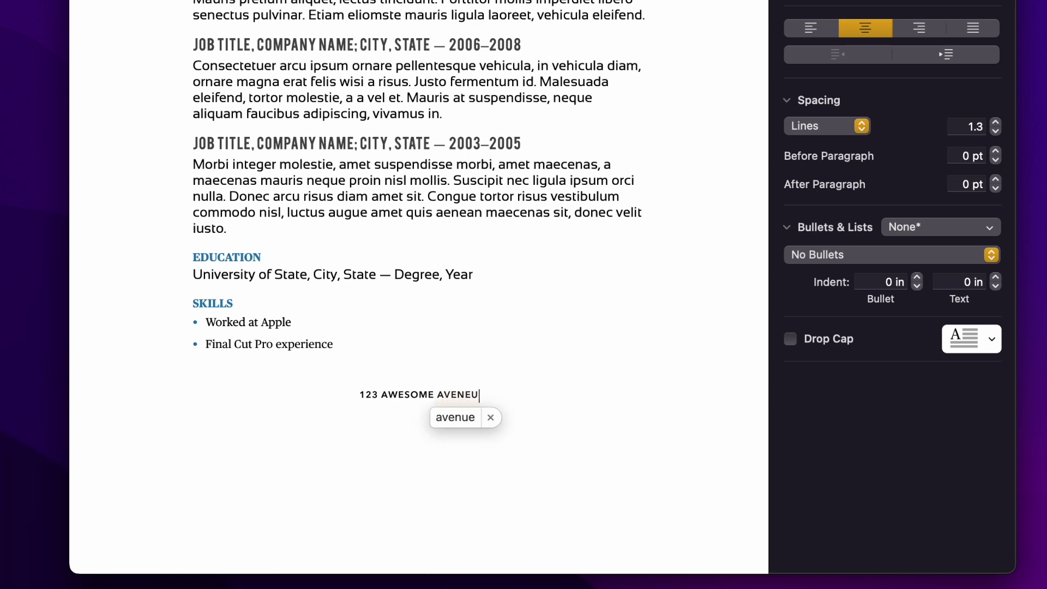
key(BackSpace)
text(UE )
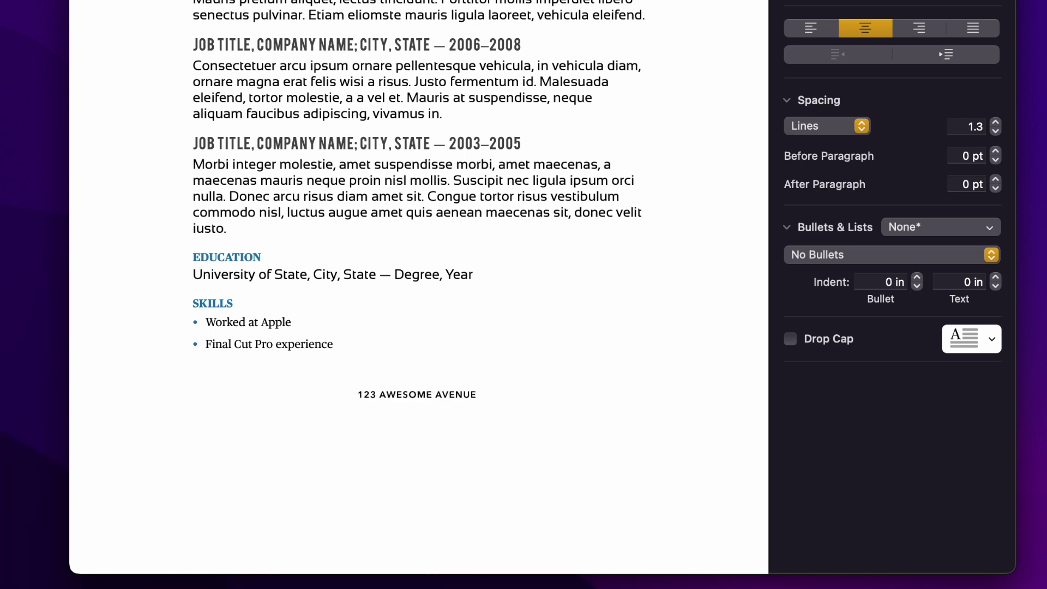
text(73)
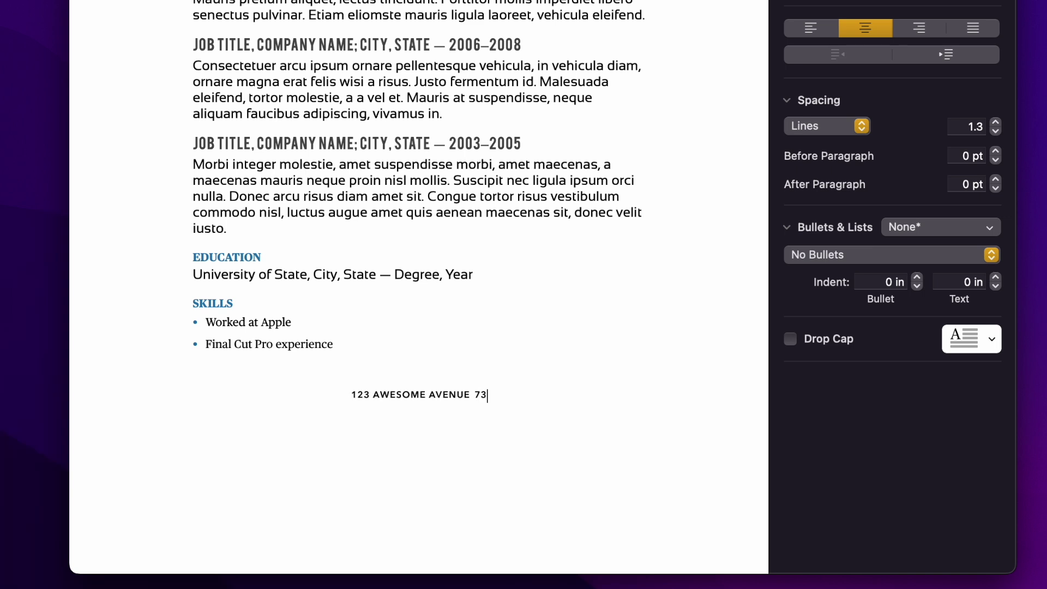
text(2-999)
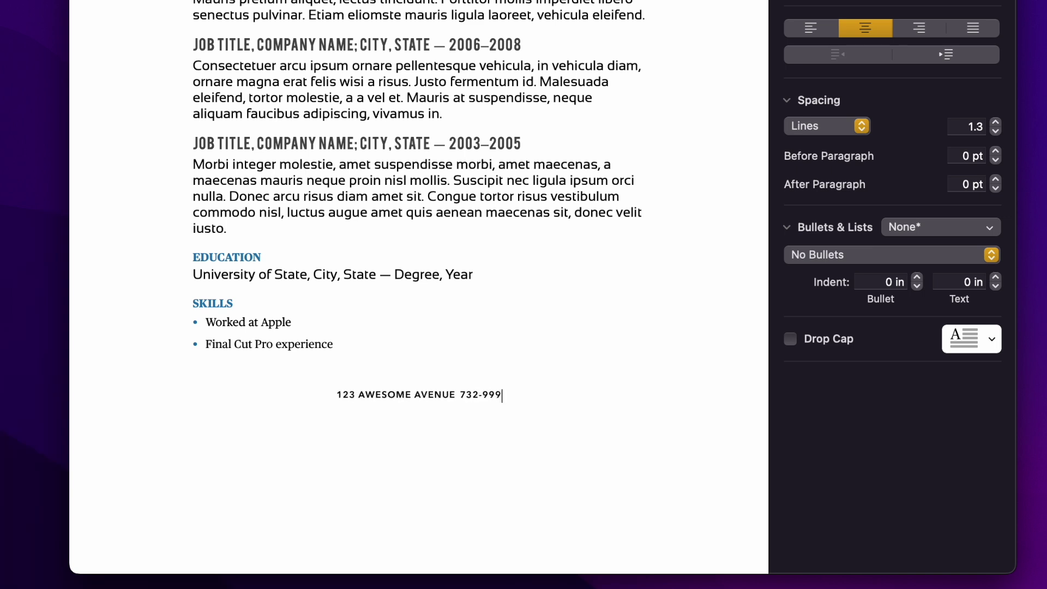
text(-9999)
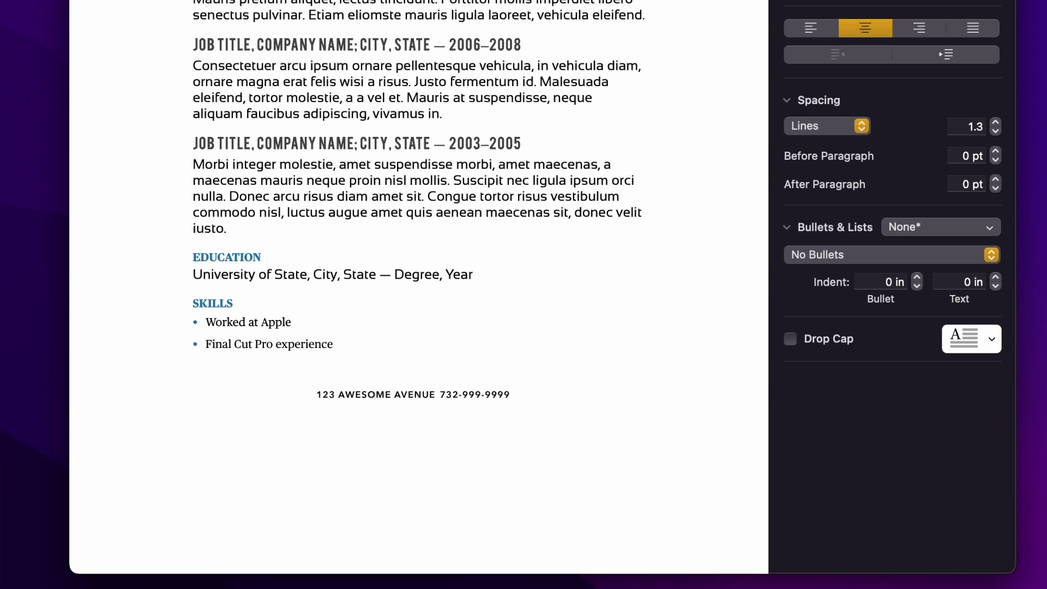
text(08527)
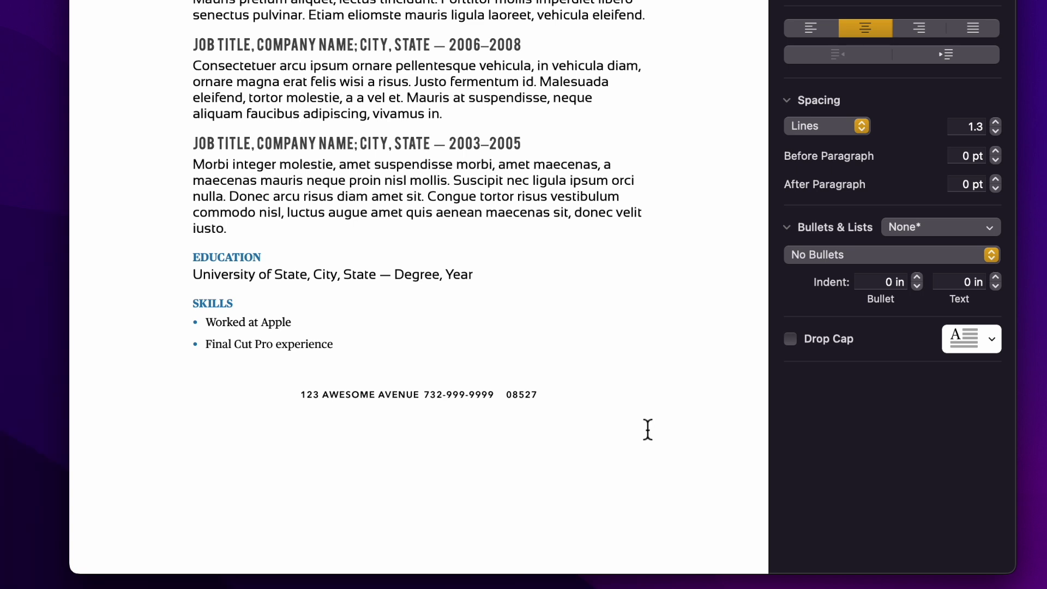
key(BackSpace)
key(BackSpace)
key(BackSpace)
key(BackSpace)
key(BackSpace)
key(BackSpace)
key(BackSpace)
key(BackSpace)
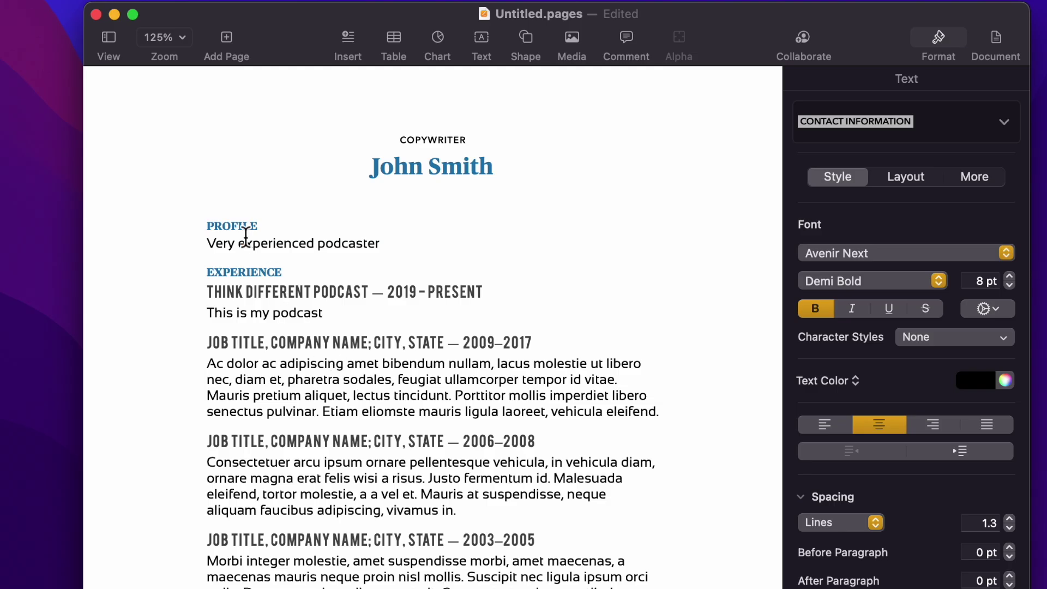
Step: Format the EXPERIENCE heading in the Optima font at 12 pt and update the Heading paragraph style to match
double_click(243, 272)
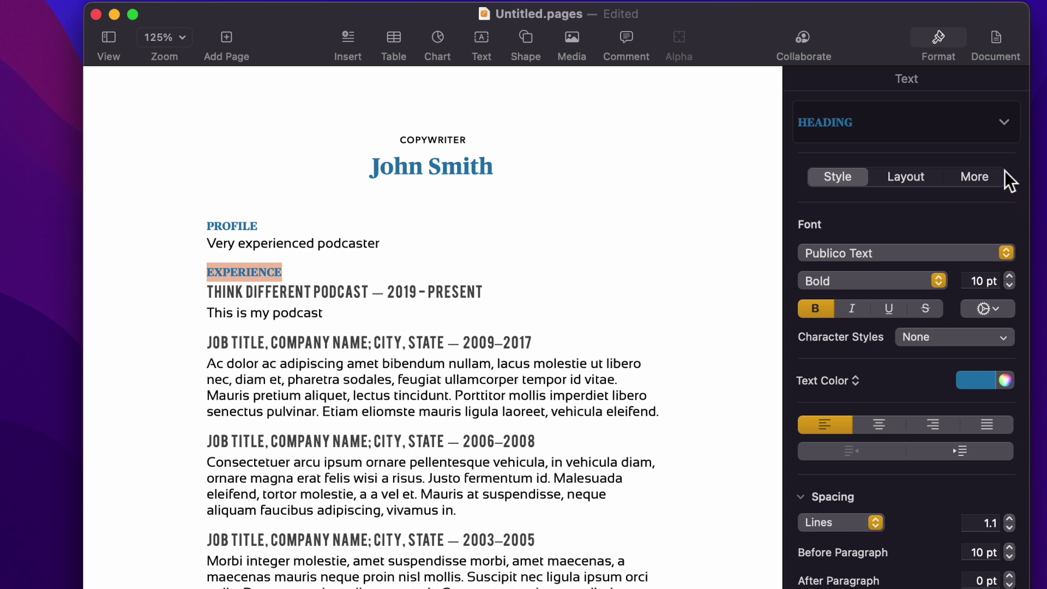
click(973, 248)
scroll(926, 224, up, 5)
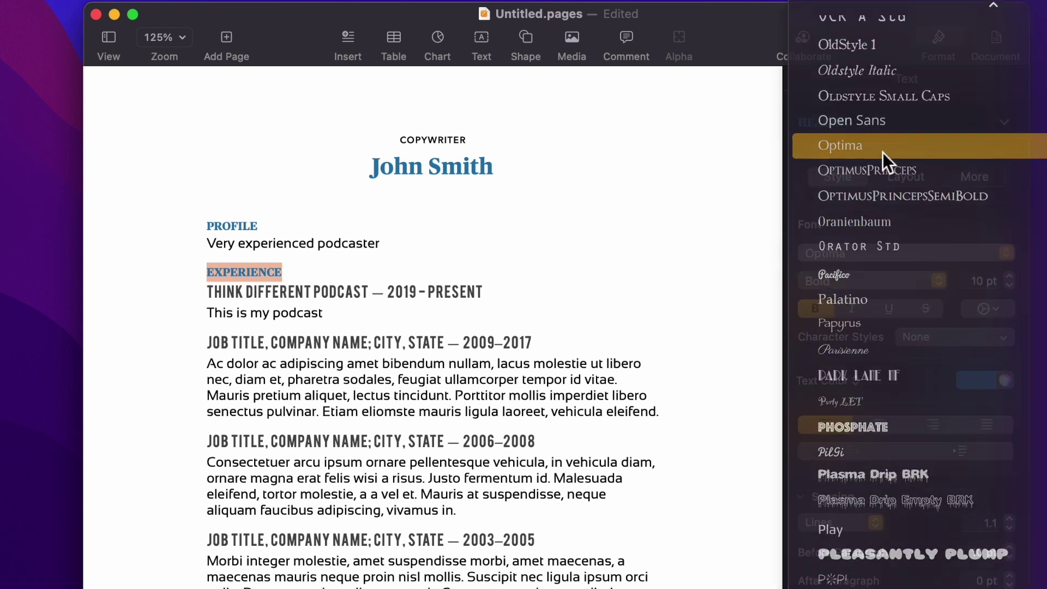
click(882, 152)
click(1009, 271)
click(1009, 271)
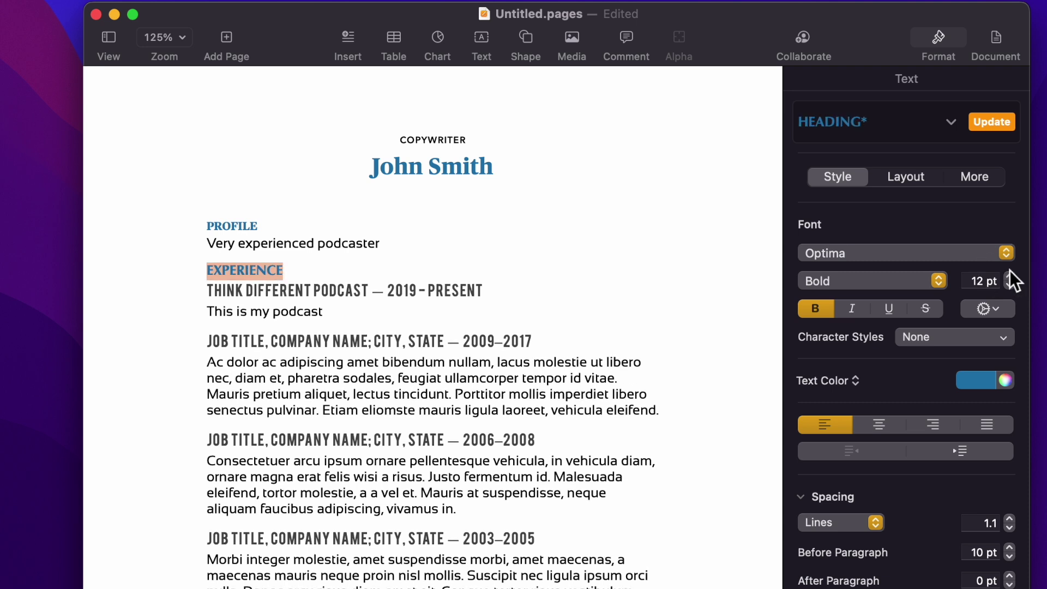
click(992, 126)
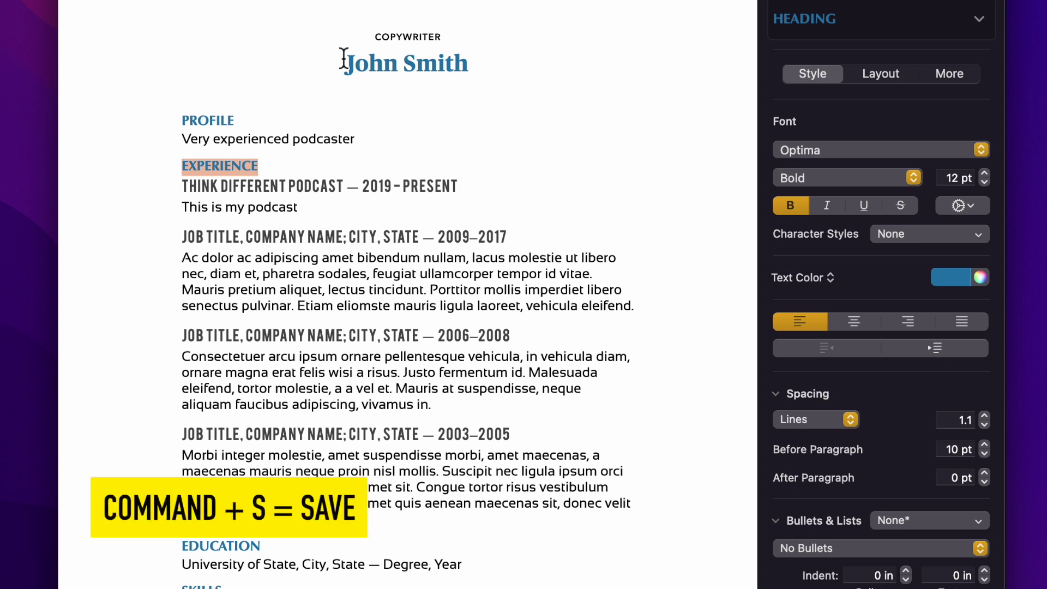
Step: Save the document as "My template resume" in the Resumes folder
key(super+s)
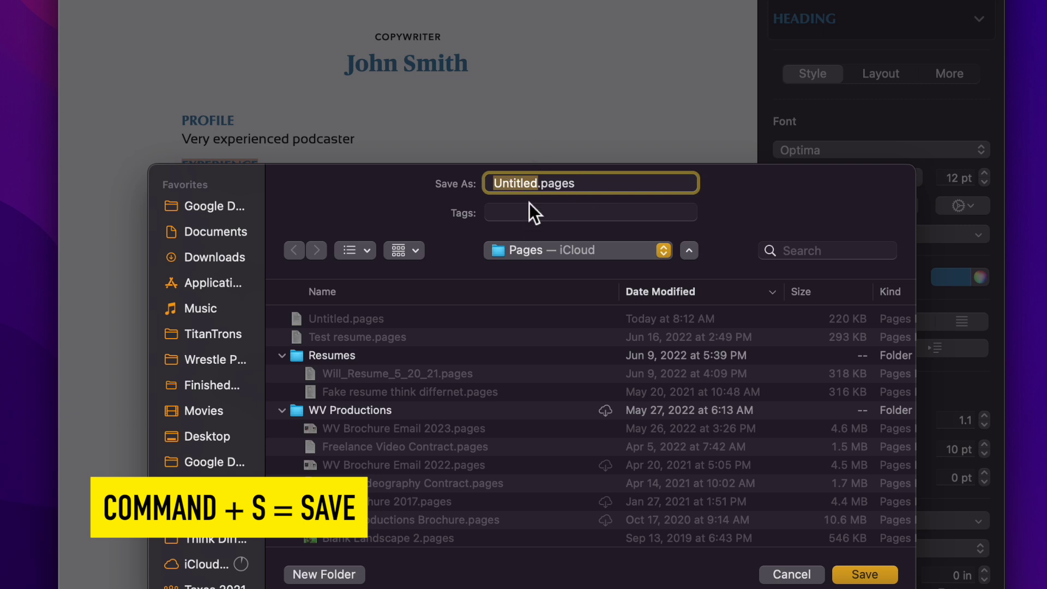
double_click(332, 357)
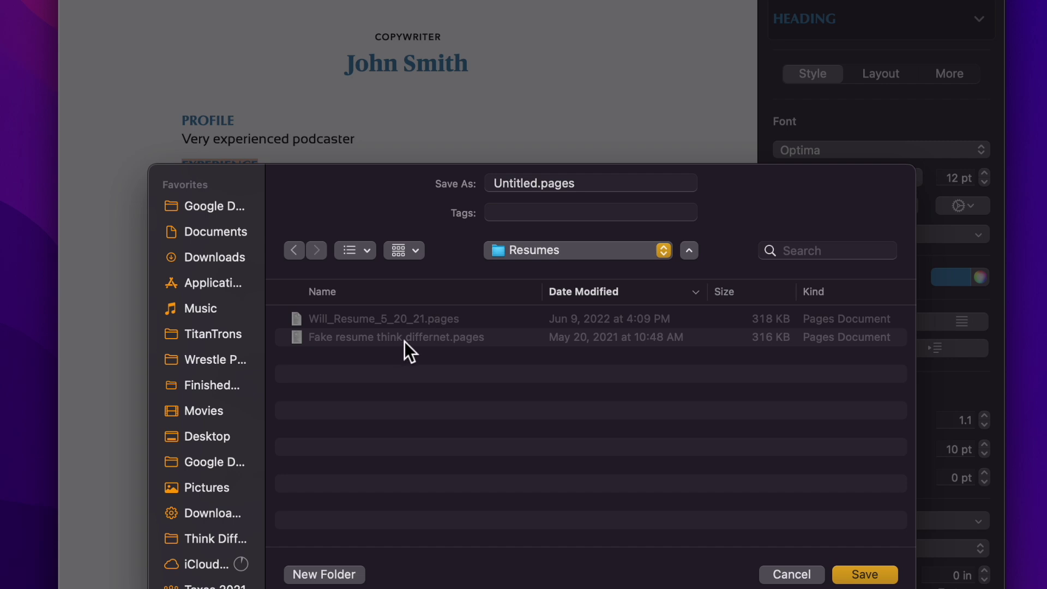
click(521, 190)
double_click(522, 190)
text(My )
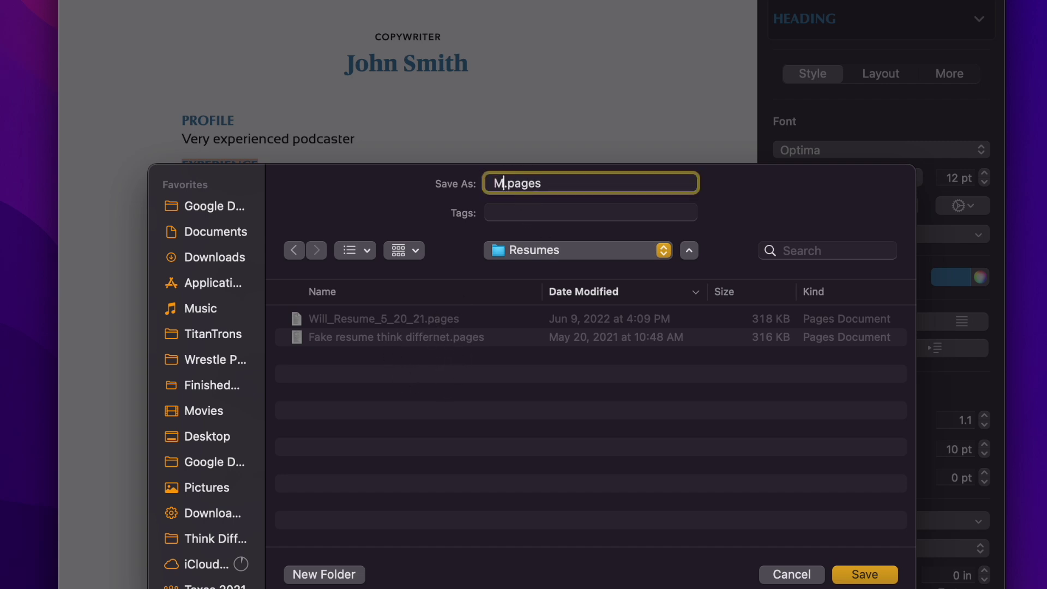
text(template resume)
click(873, 581)
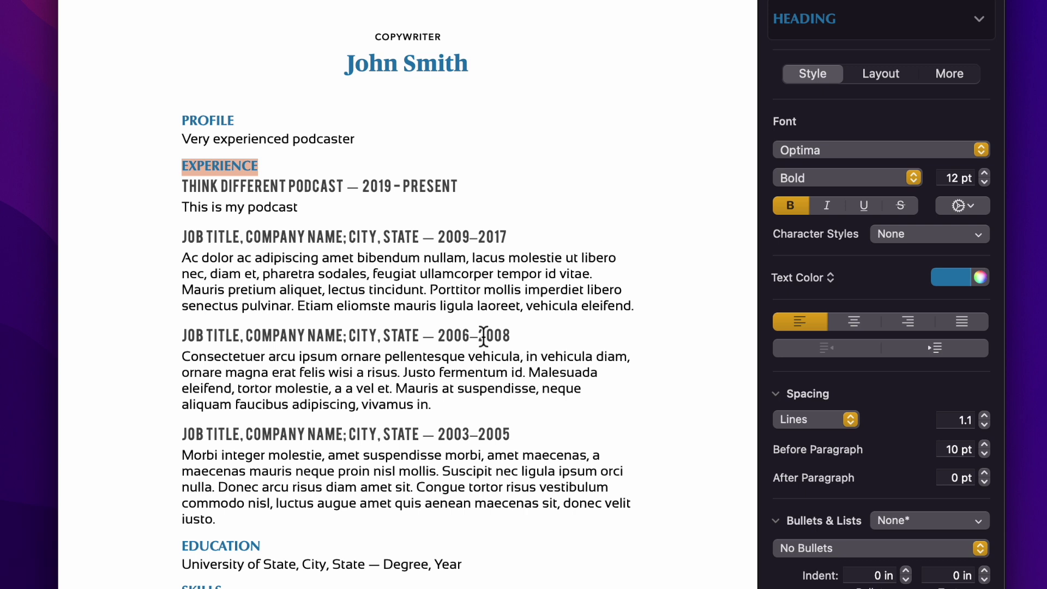
Step: Replace the three placeholder jobs under Experience with Javamoon, Apple Inc and NYIT entries, keeping their dates and filling in their descriptions
click(298, 237)
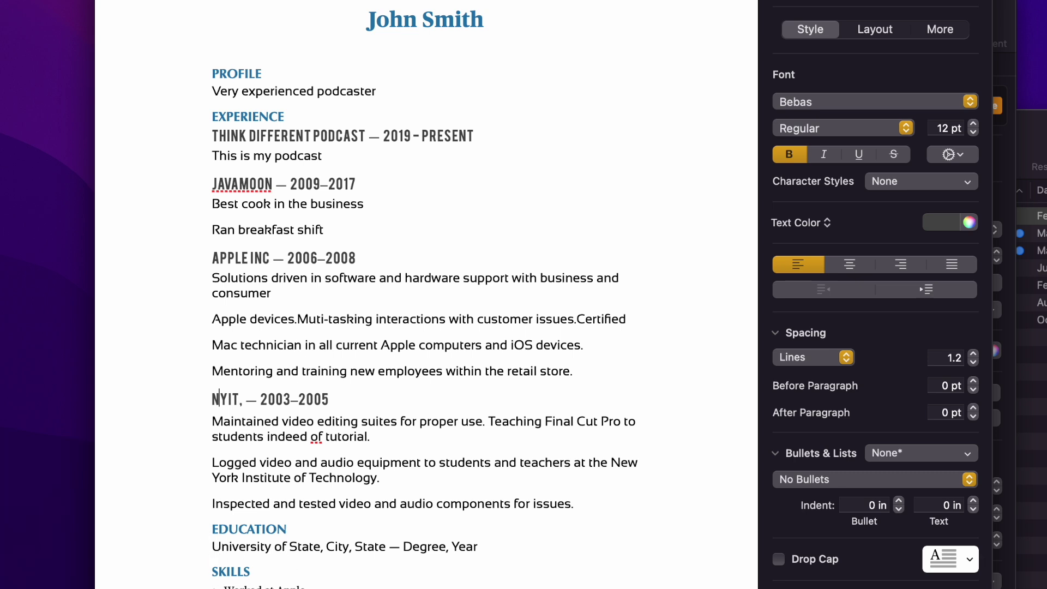
click(338, 230)
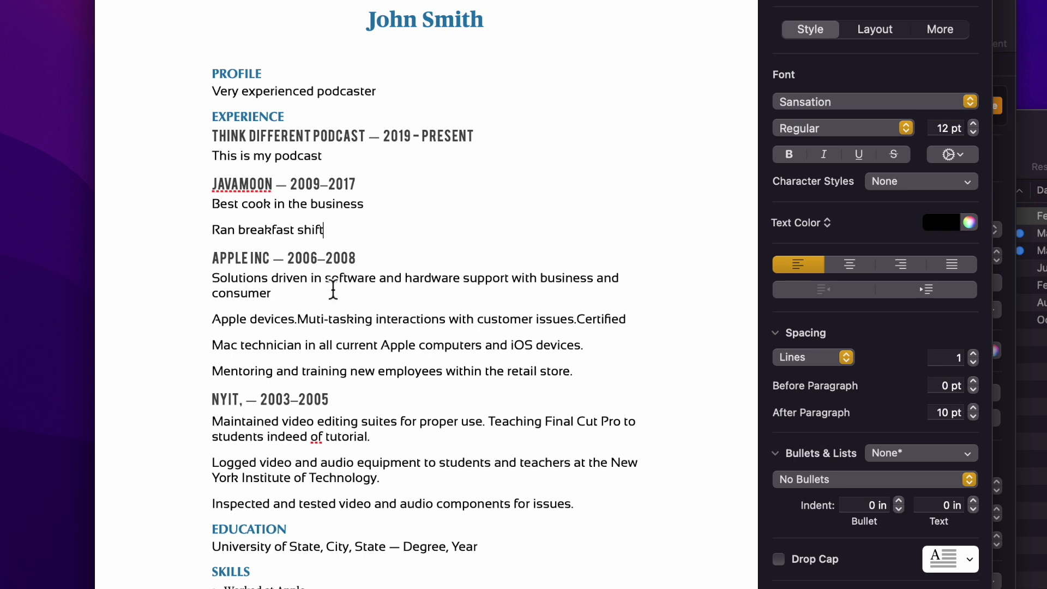
Step: End the podcast job's description with a period and add the lines "Reached over 1000 people." and "Using social media to promote."
click(331, 157)
text(.)
key(Return)
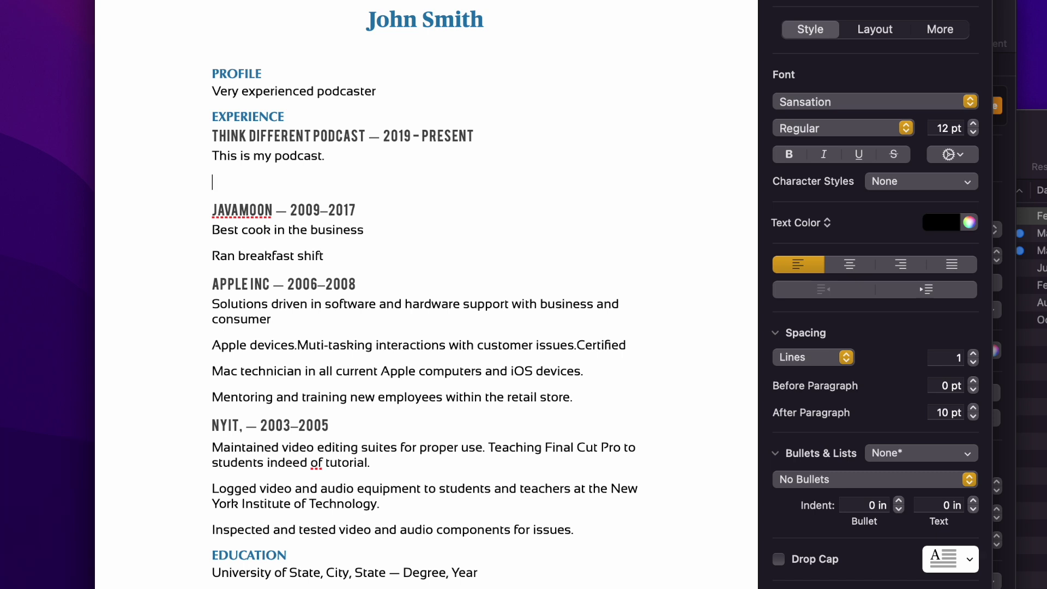
text(reached over 100)
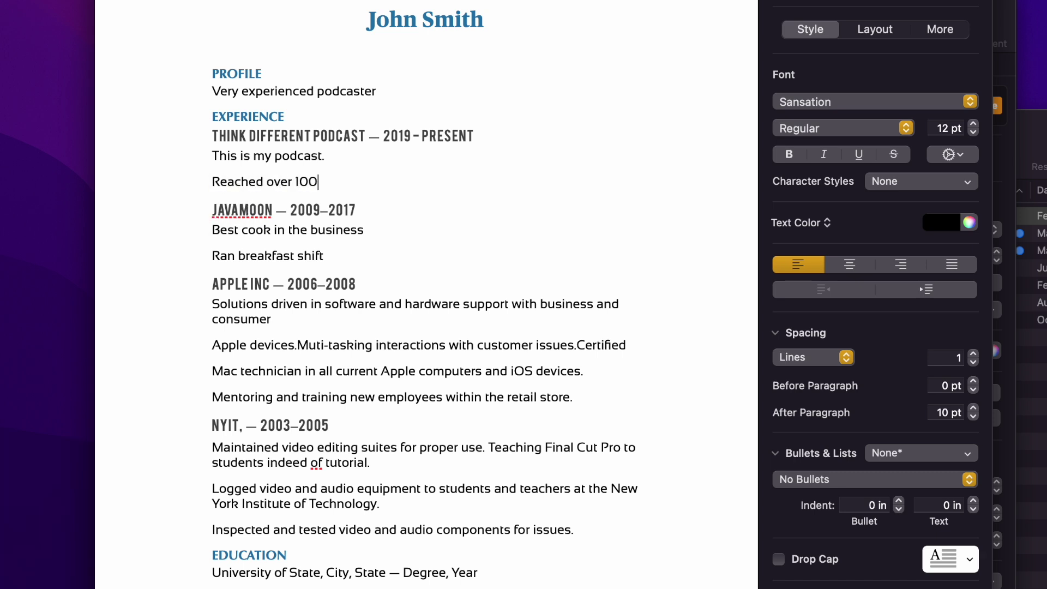
text(0 people)
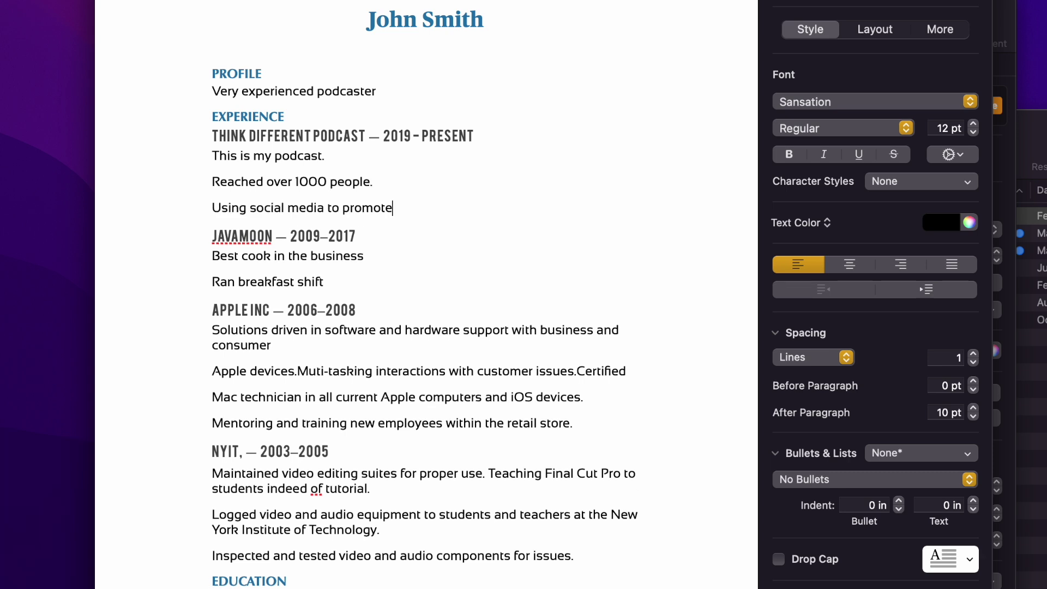
text(.)
Step: Replace the line "This is my podcast." with "Using Zoom to perform our podcast"
drag(327, 158, 211, 160)
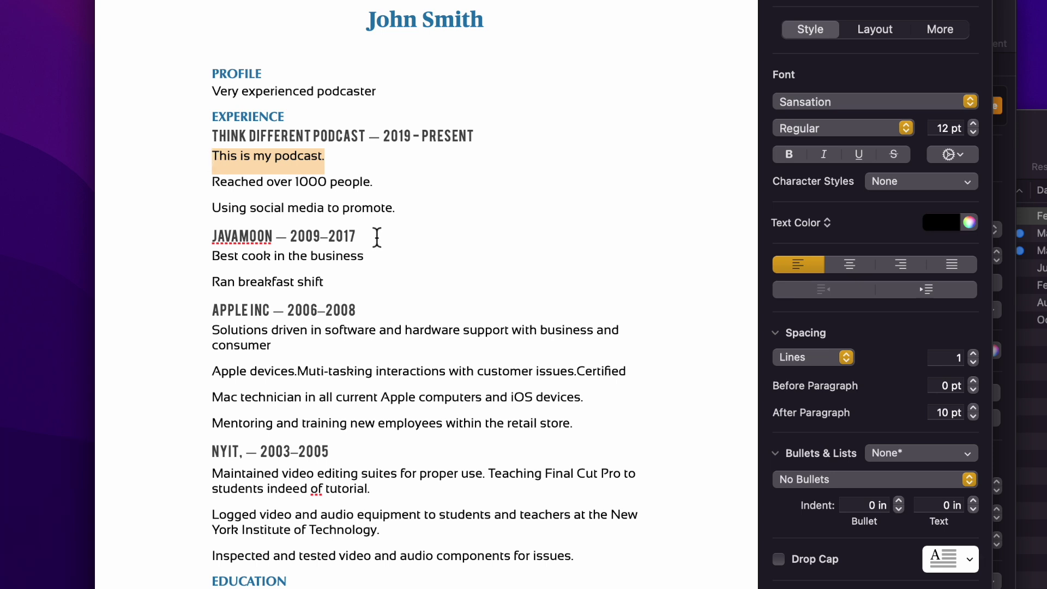
text(Using )
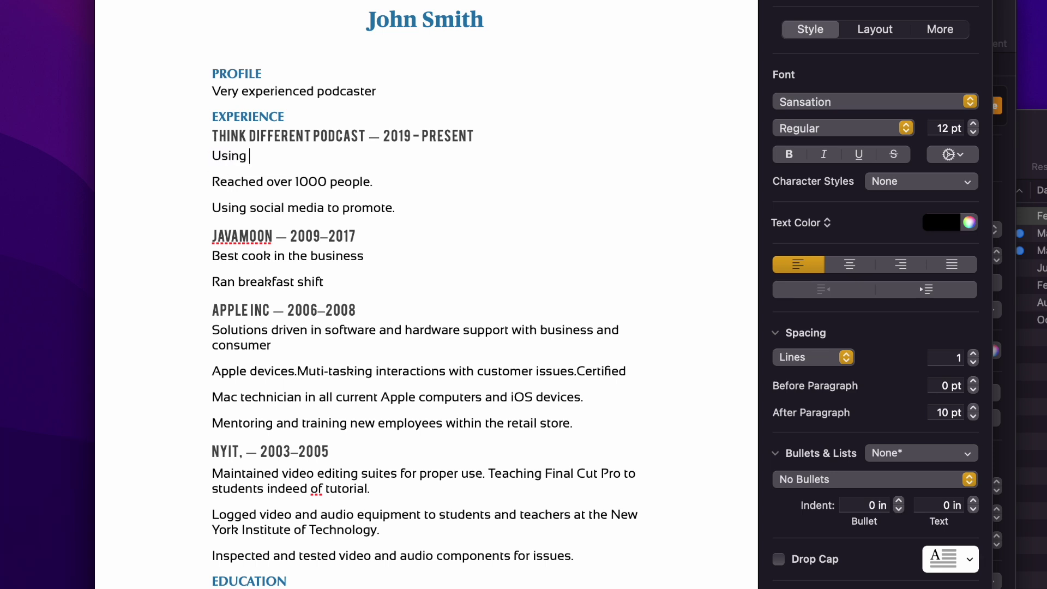
text(Zoom to perform )
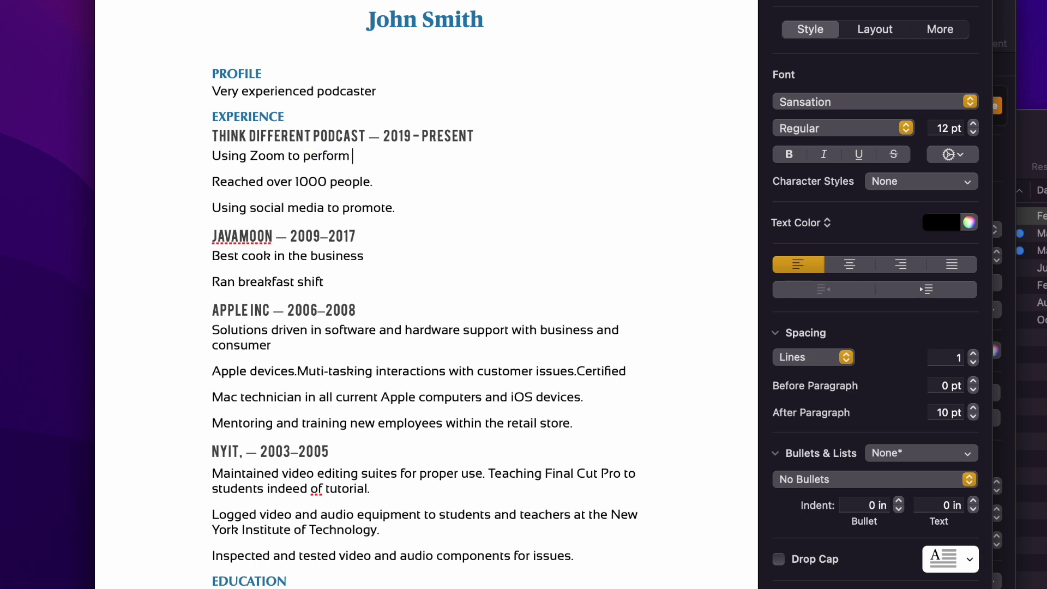
text(our podcast)
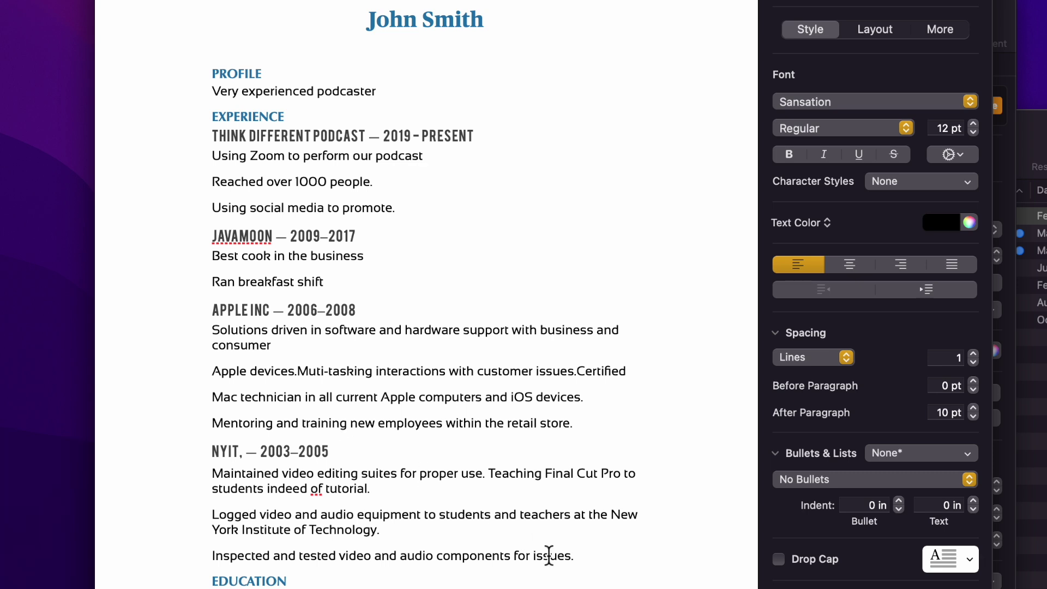
Step: Delete the entire NYIT 2003–2005 job entry, including its description lines and the leftover empty line
drag(572, 556, 211, 458)
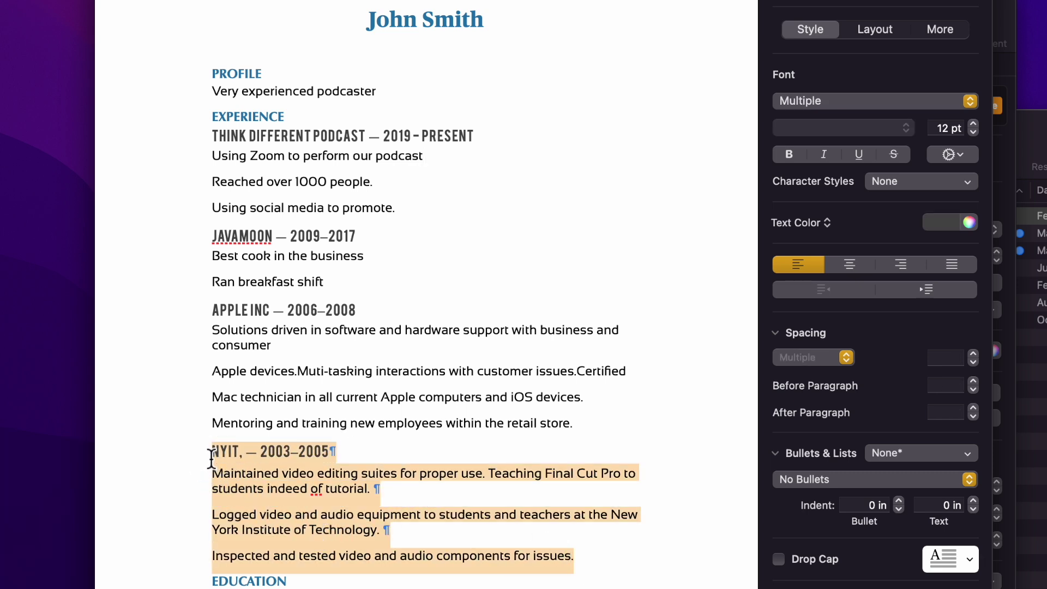
key(BackSpace)
key(BackSpace)
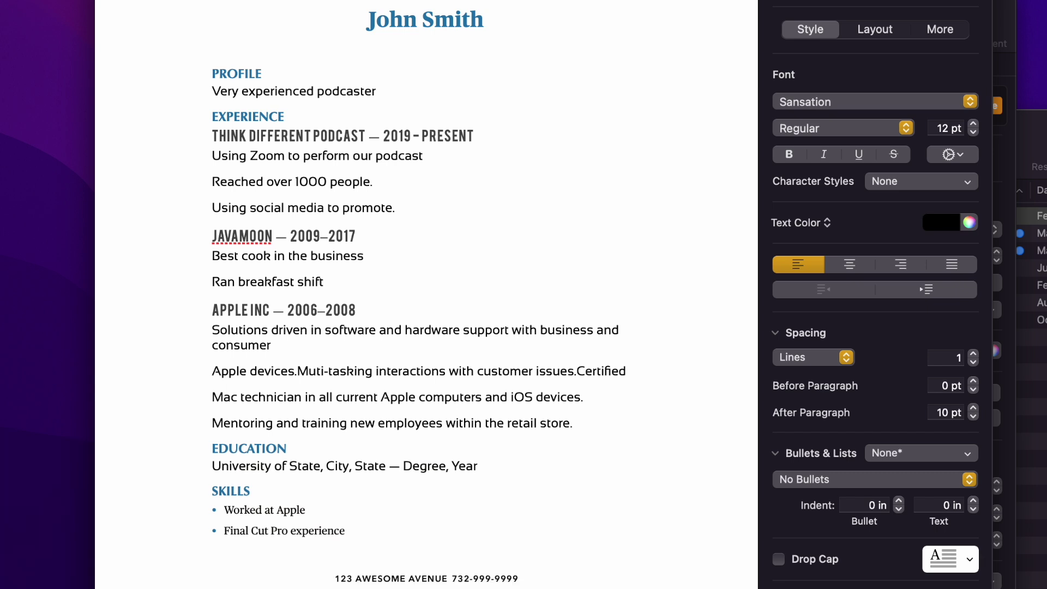
drag(581, 432, 607, 432)
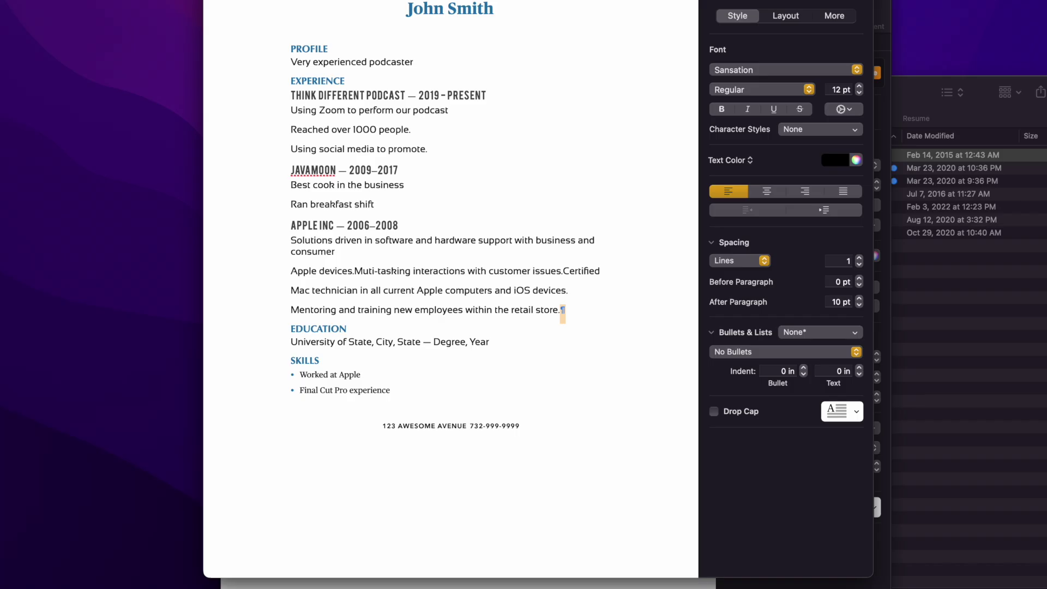
Step: Browse all saved versions of the document and bring up the one from today at 8:20 AM
click(0, 0)
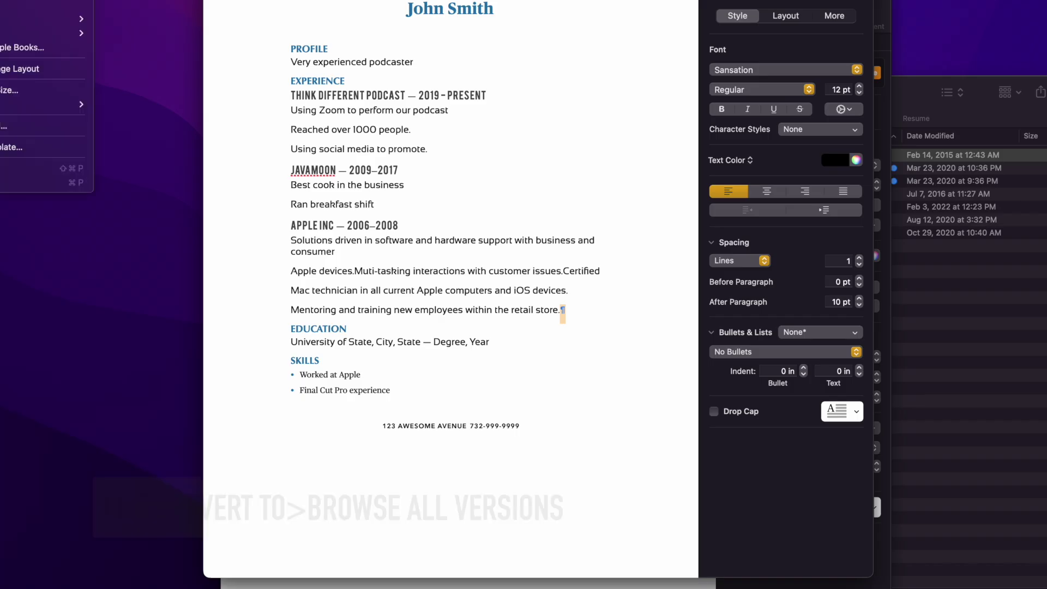
mouse_move(50, 16)
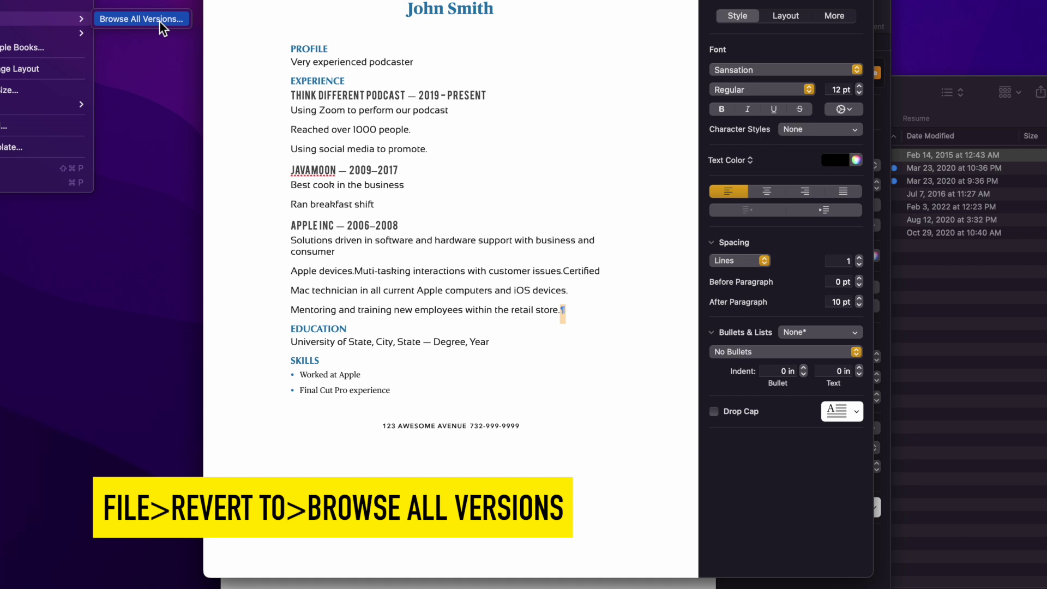
click(141, 18)
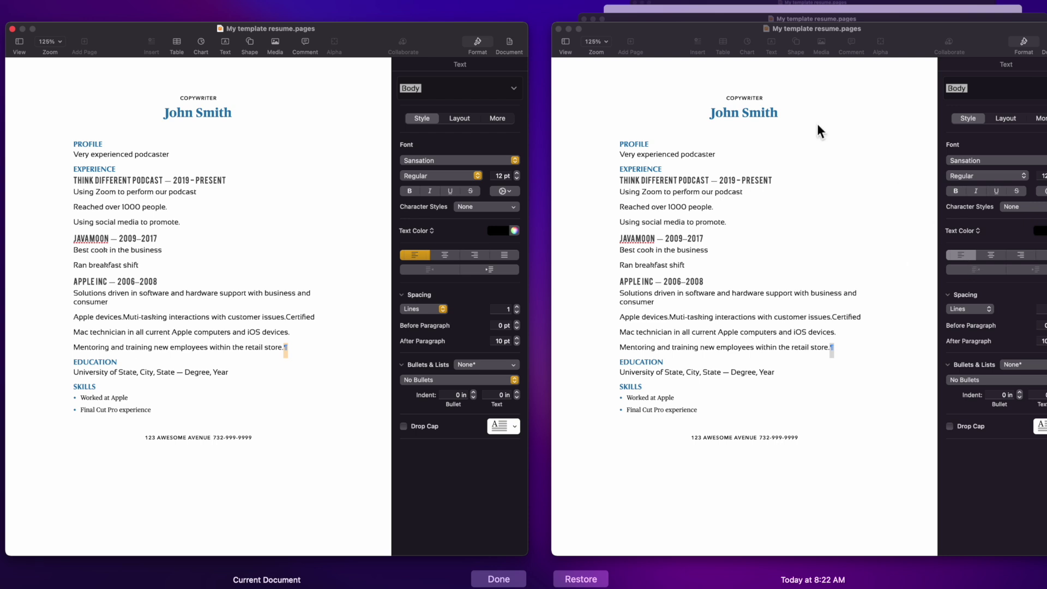
click(796, 16)
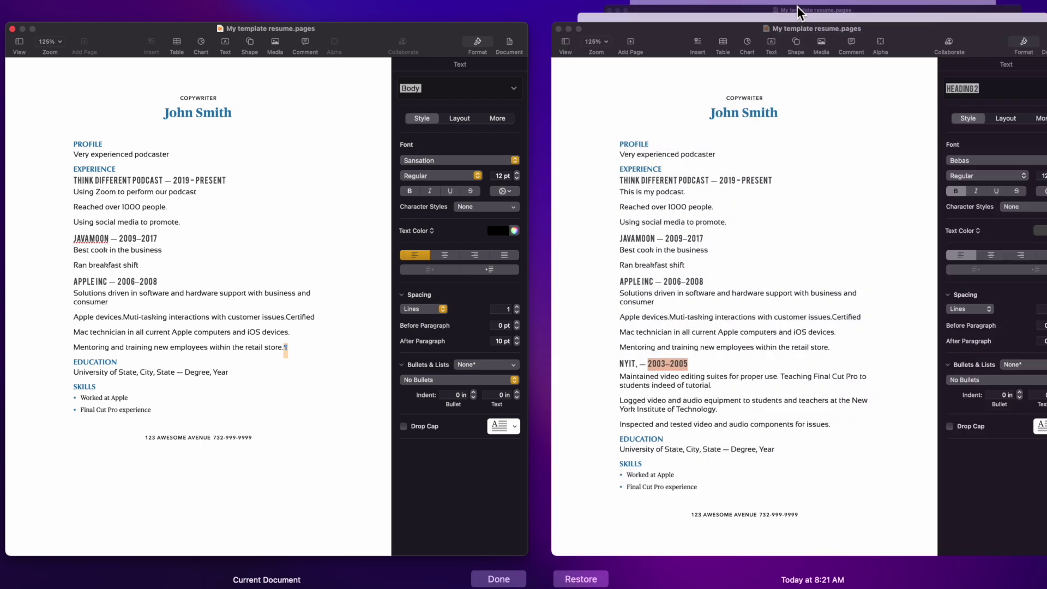
click(797, 11)
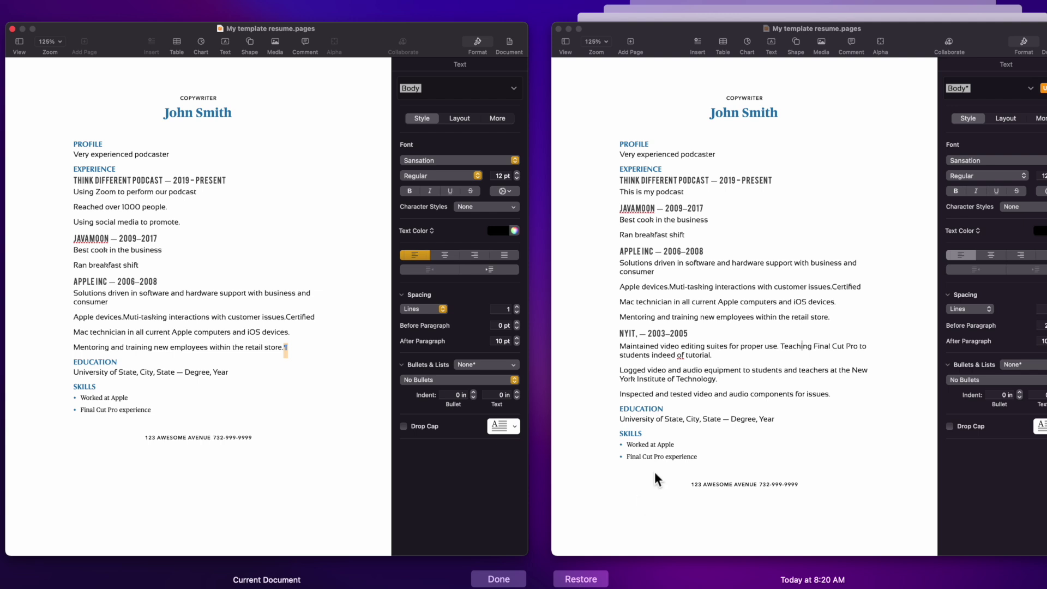
click(656, 395)
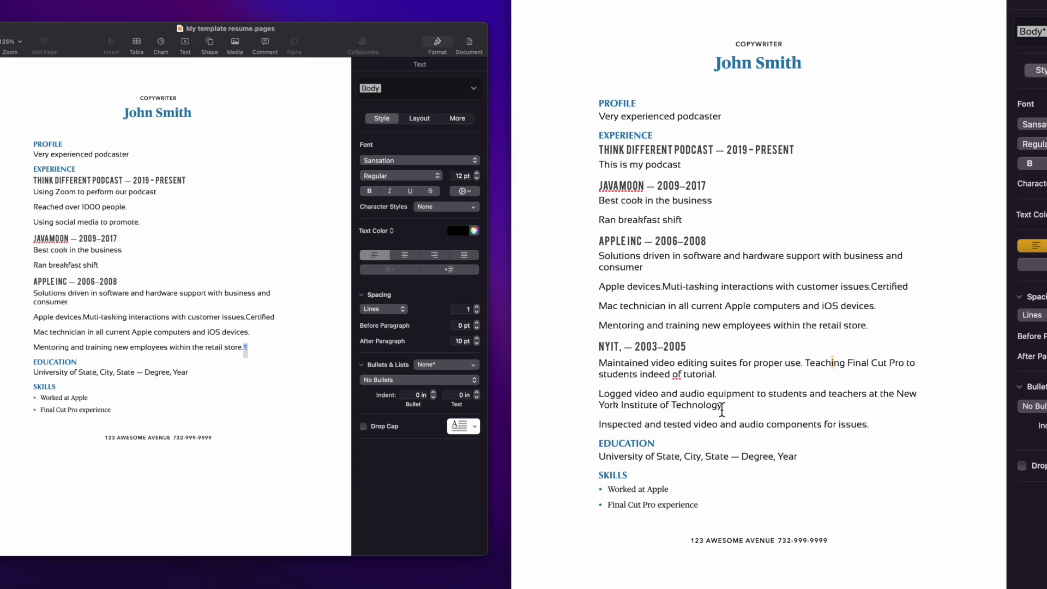
Step: Copy the NYIT heading and its first two description paragraphs from the older version and paste them after the current document's Apple Inc entry
drag(723, 406, 593, 347)
key(super+c)
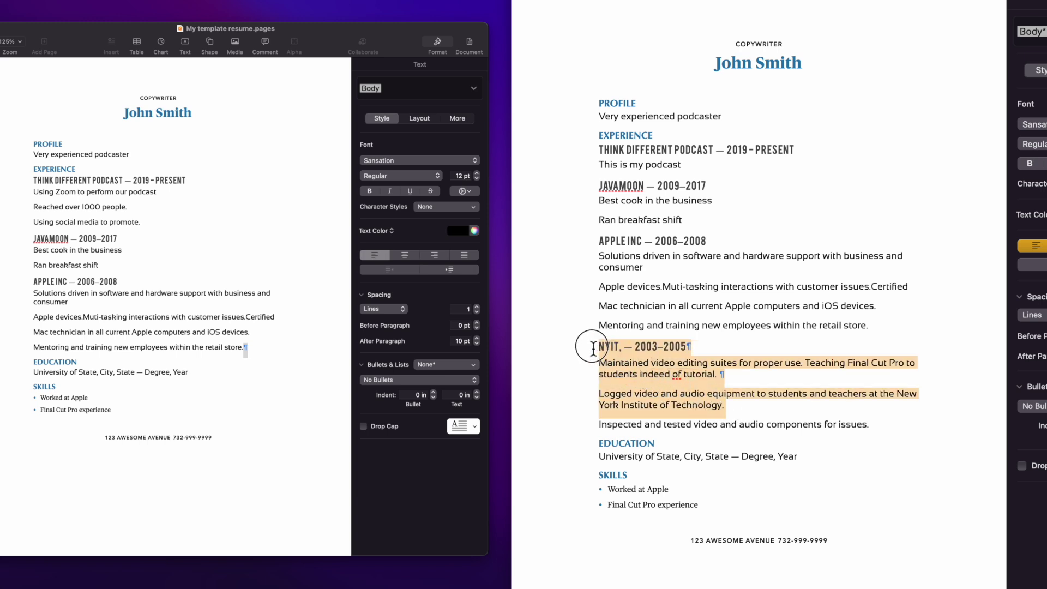
right_click(653, 373)
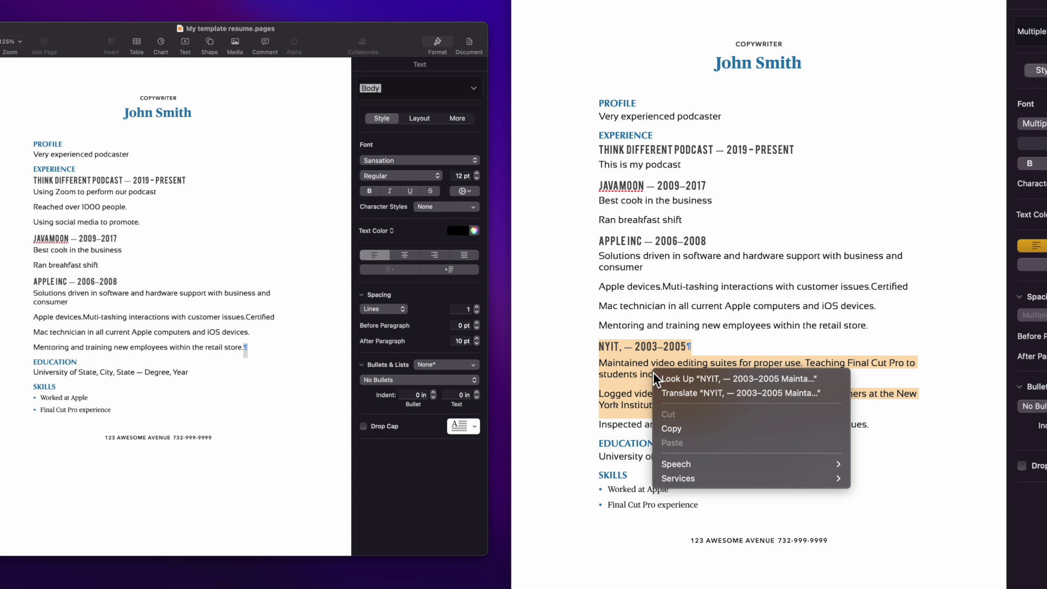
click(663, 432)
click(249, 407)
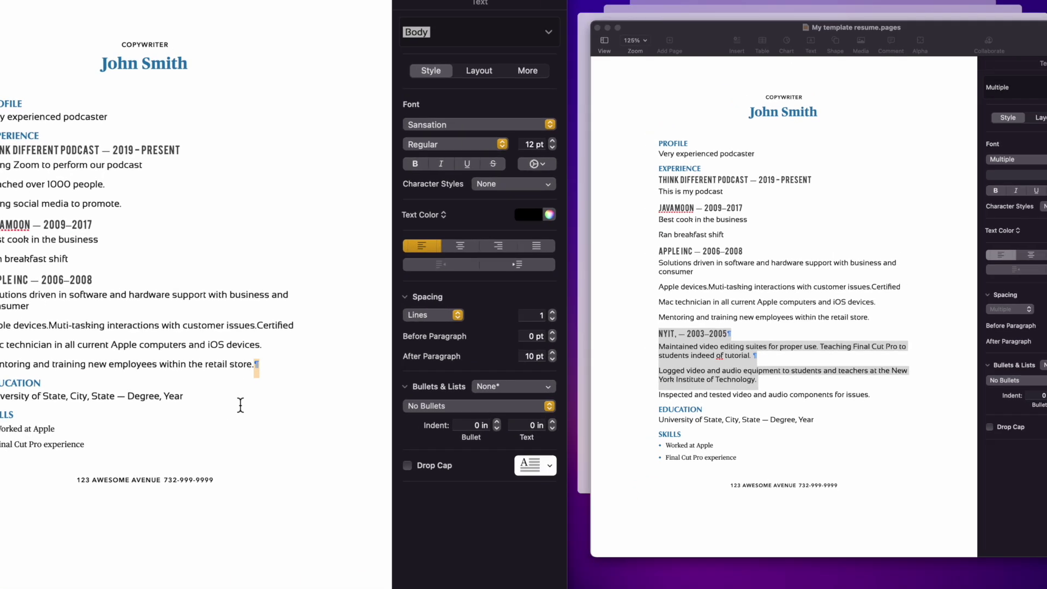
click(282, 366)
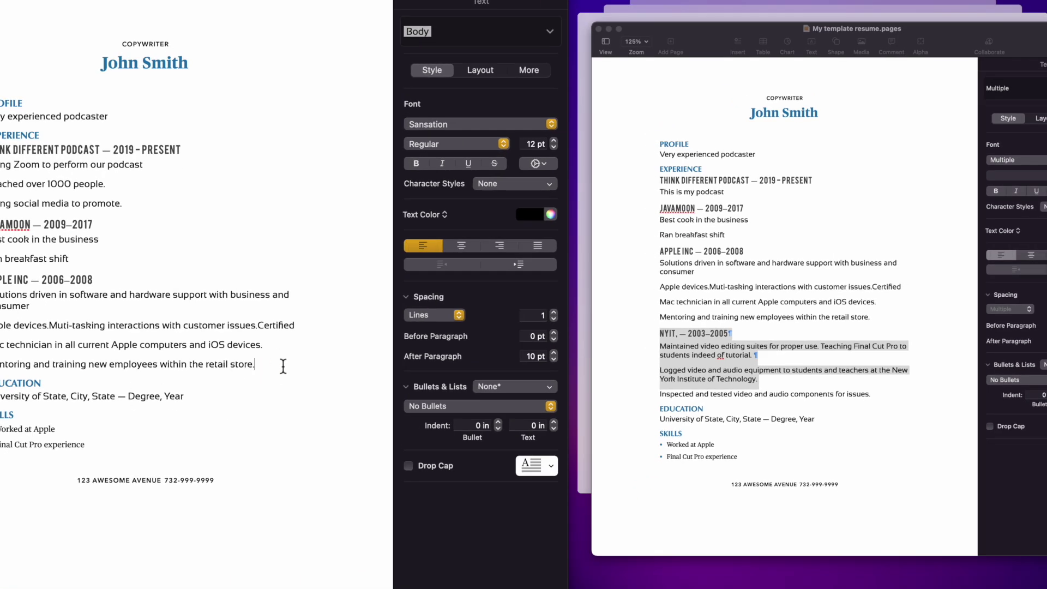
key(super+v)
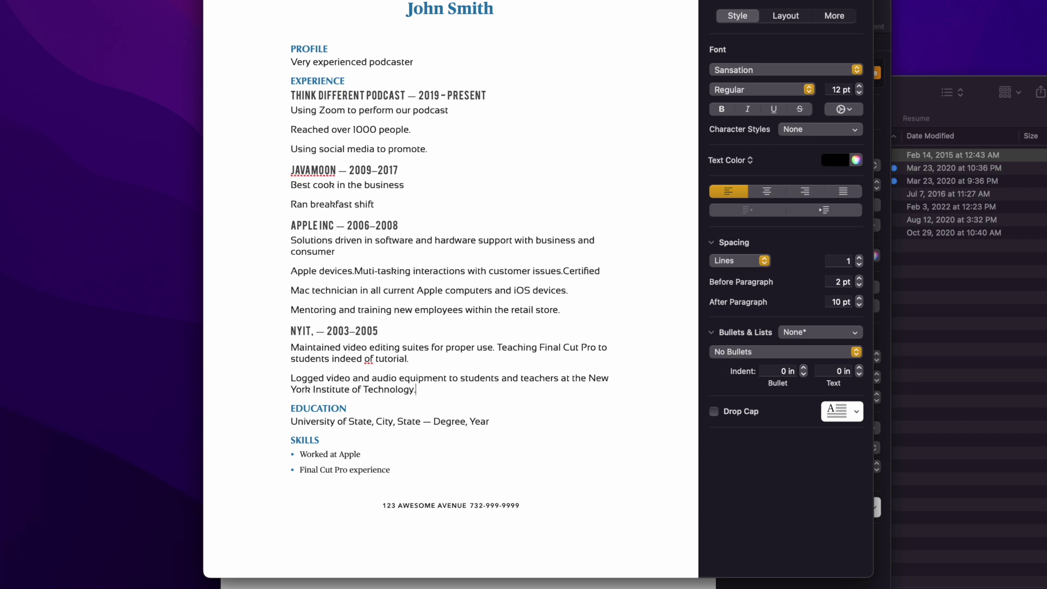
click(0, 0)
mouse_move(11, 19)
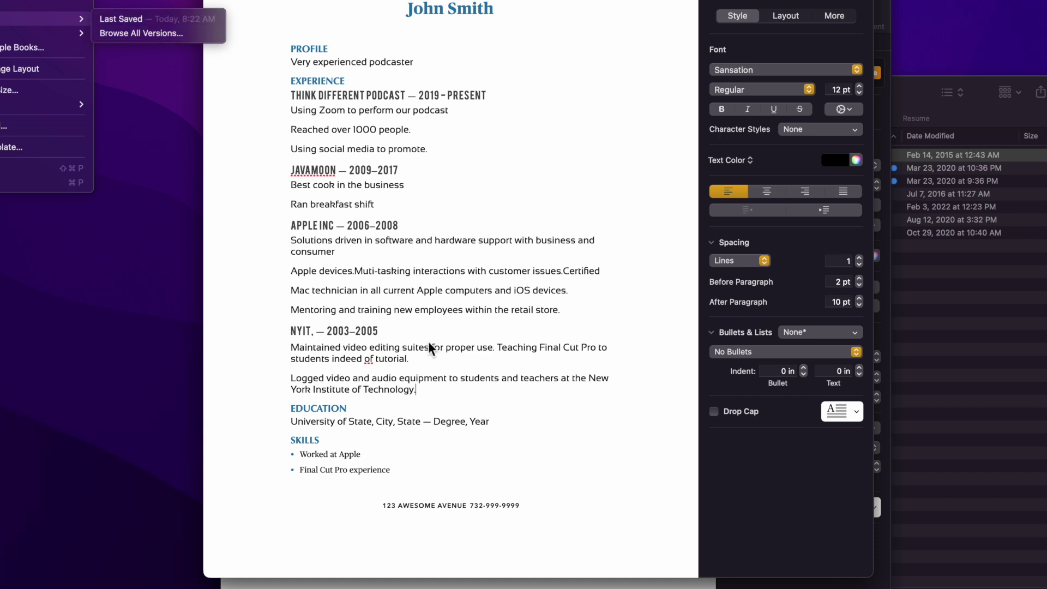
click(595, 420)
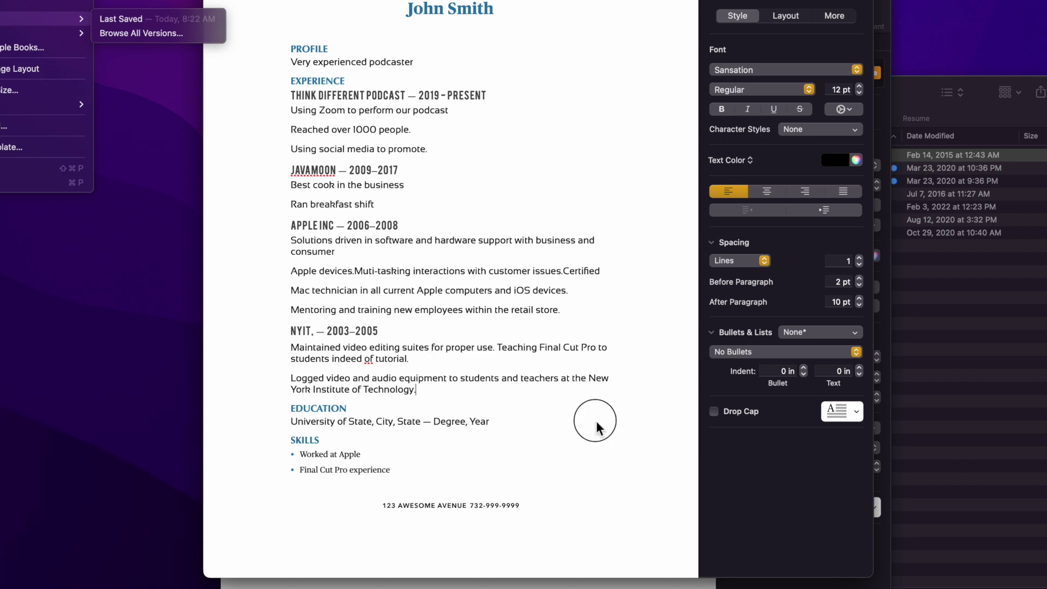